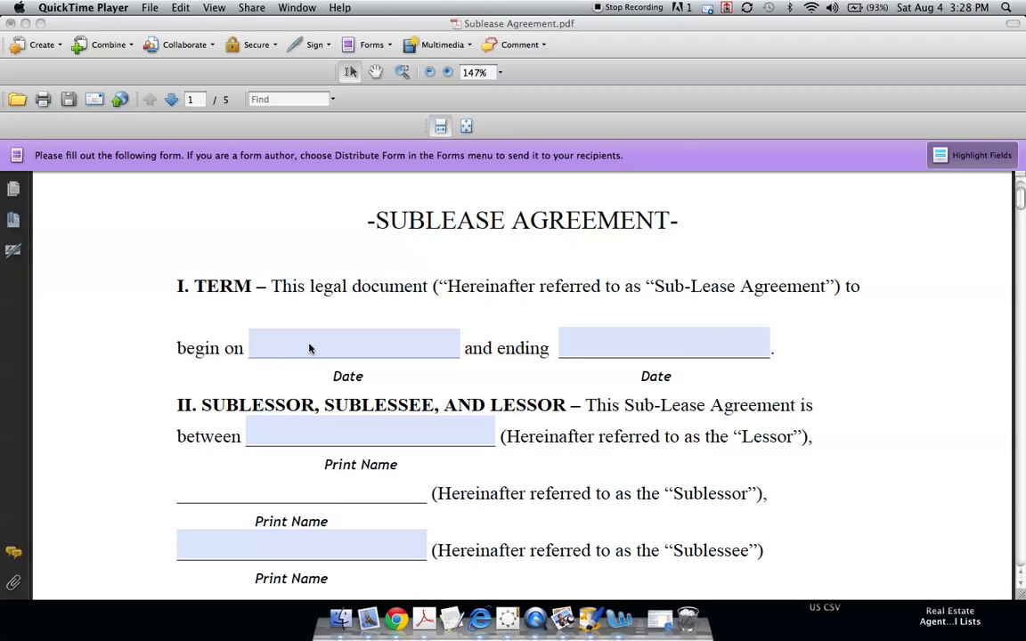
- Fill in the sublease term's beginning date as January 1, 2013
click(347, 348)
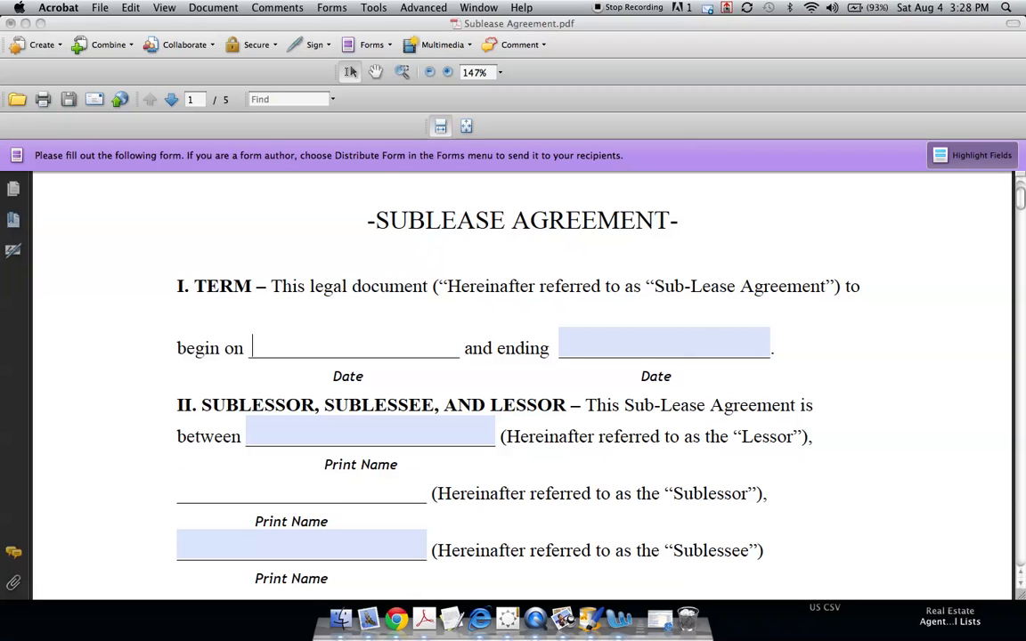
text(january)
key(BackSpace)
key(BackSpace)
key(BackSpace)
key(BackSpace)
key(BackSpace)
key(BackSpace)
key(BackSpace)
text(Jan)
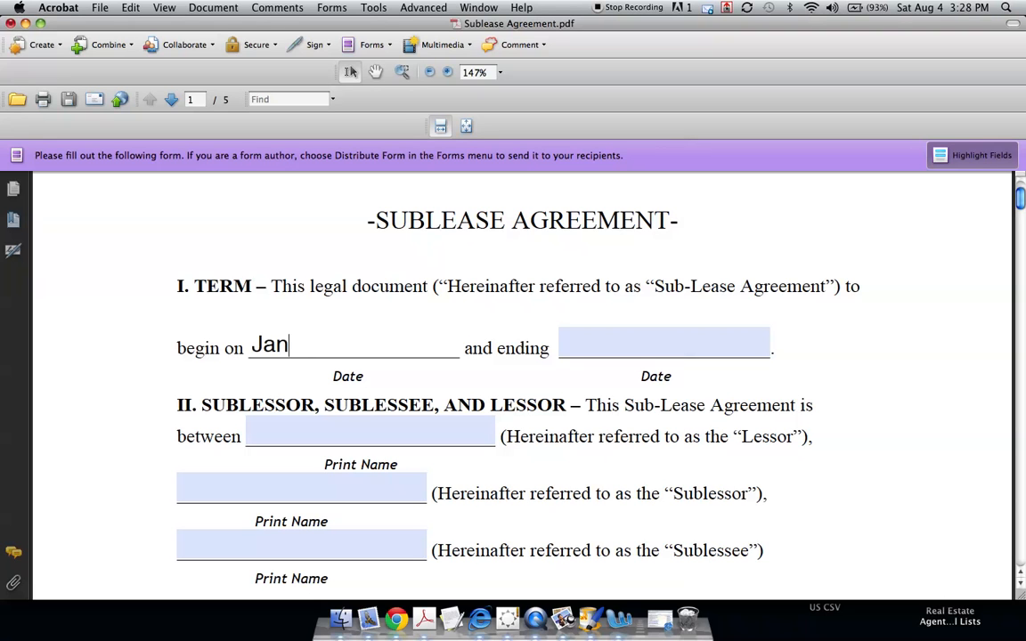
text(uary 1, 1)
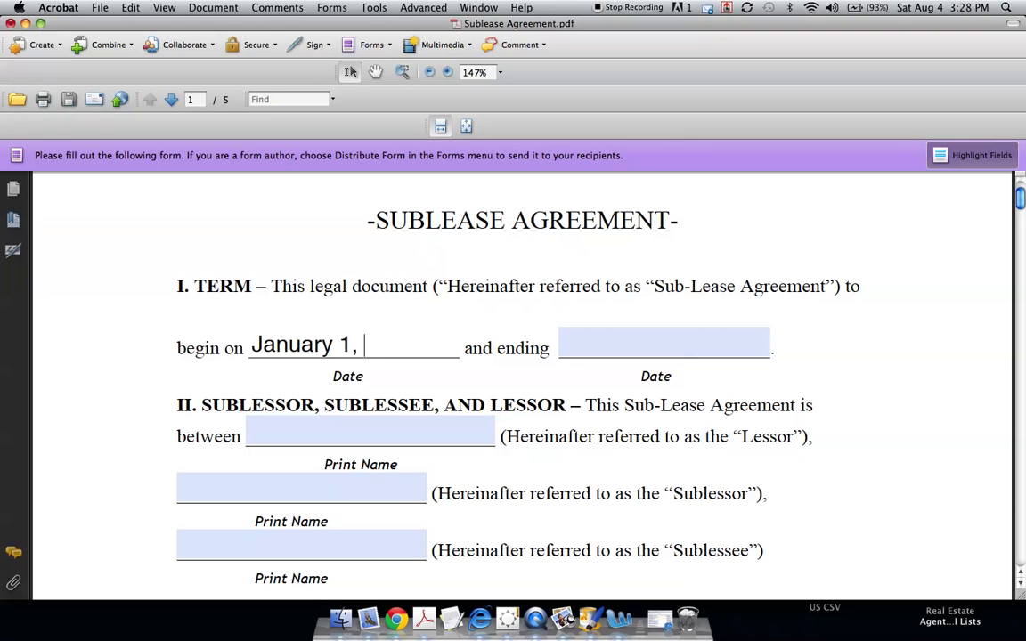
key(BackSpace)
text(2013)
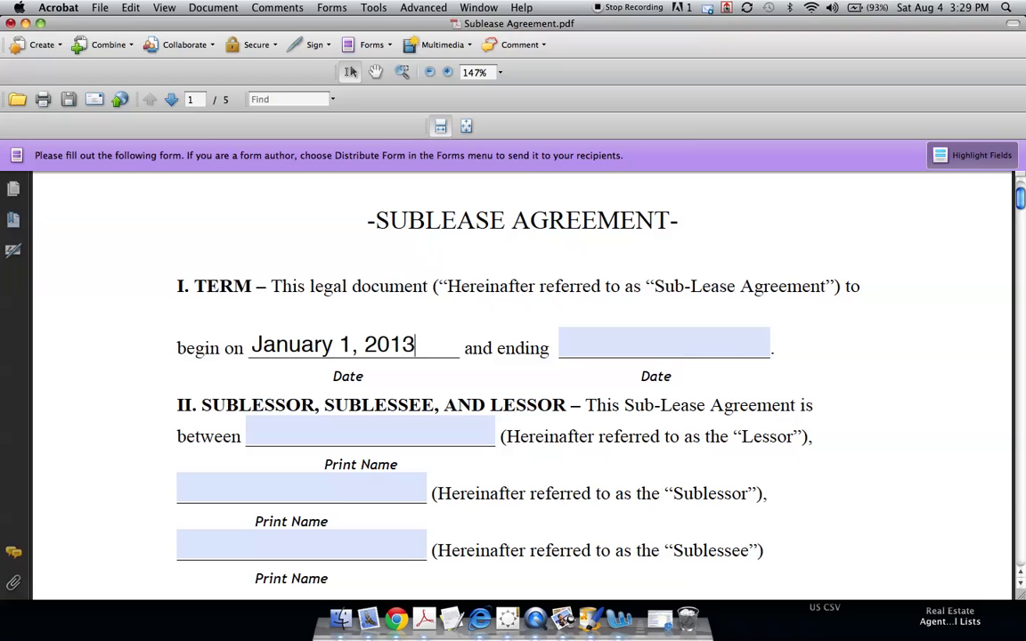
- Fill in the sublease term's ending date as December 31, 2013
key(Tab)
text(Decem)
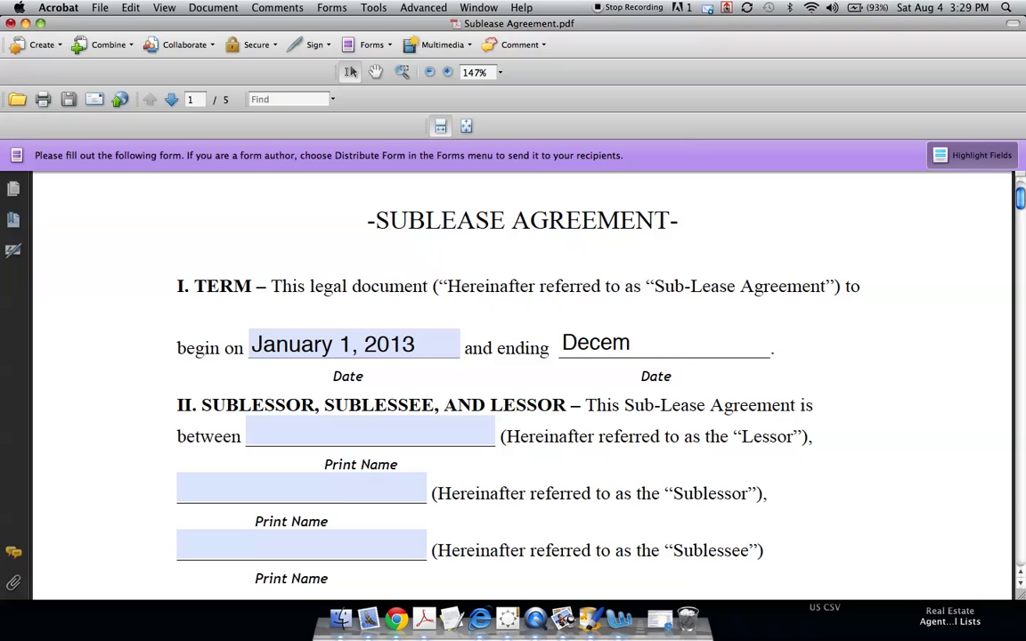
text(ber 31, 2013)
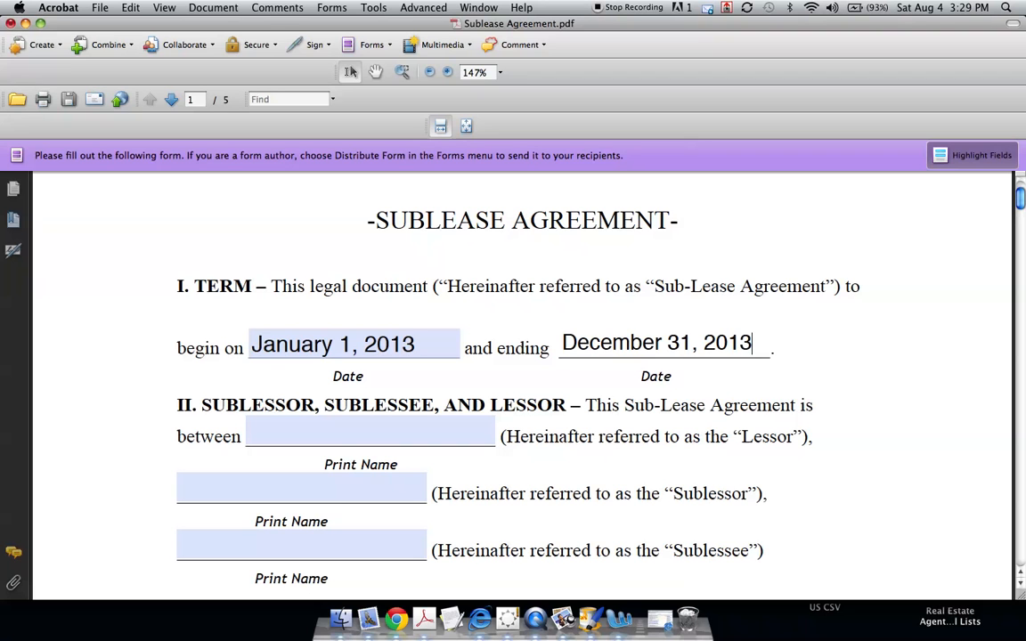
- Enter Landlord Inc. as the Lessor's printed name in section II
key(Tab)
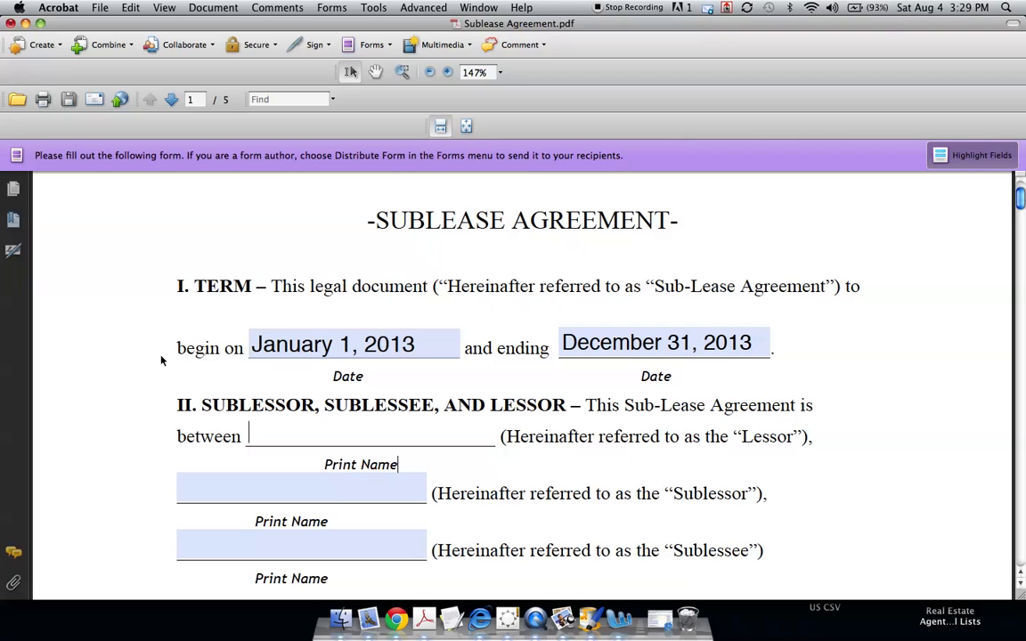
scroll(125, 341, down, 4)
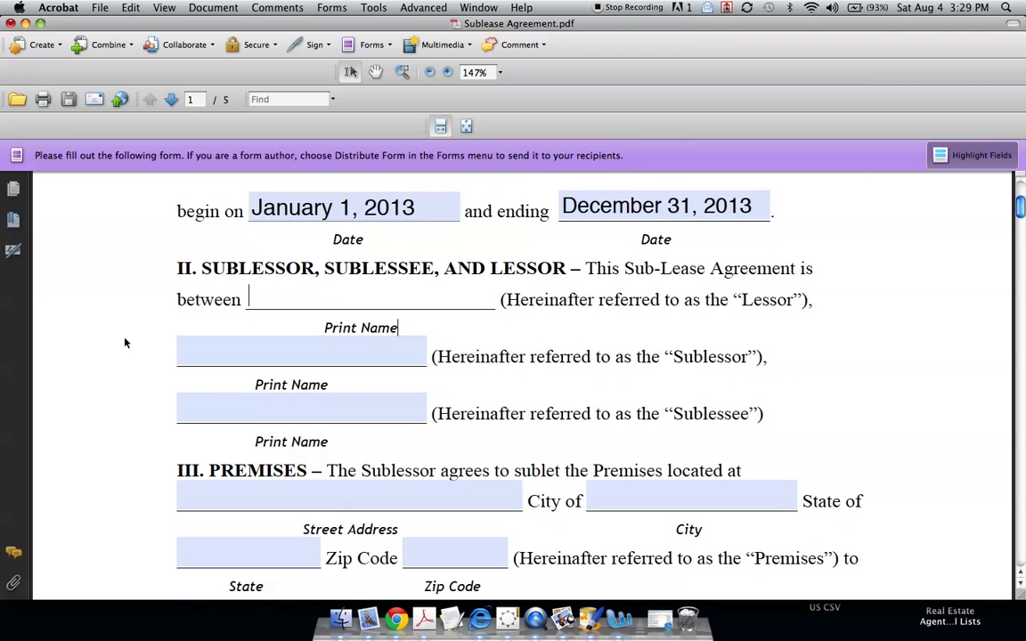
text(Landlord l)
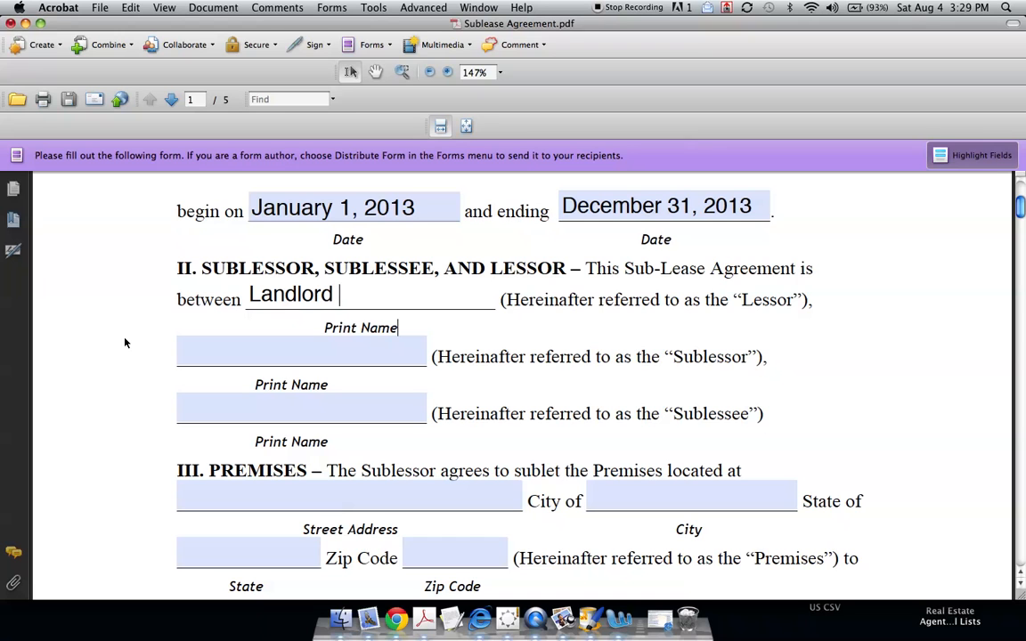
text(nc.)
key(Tab)
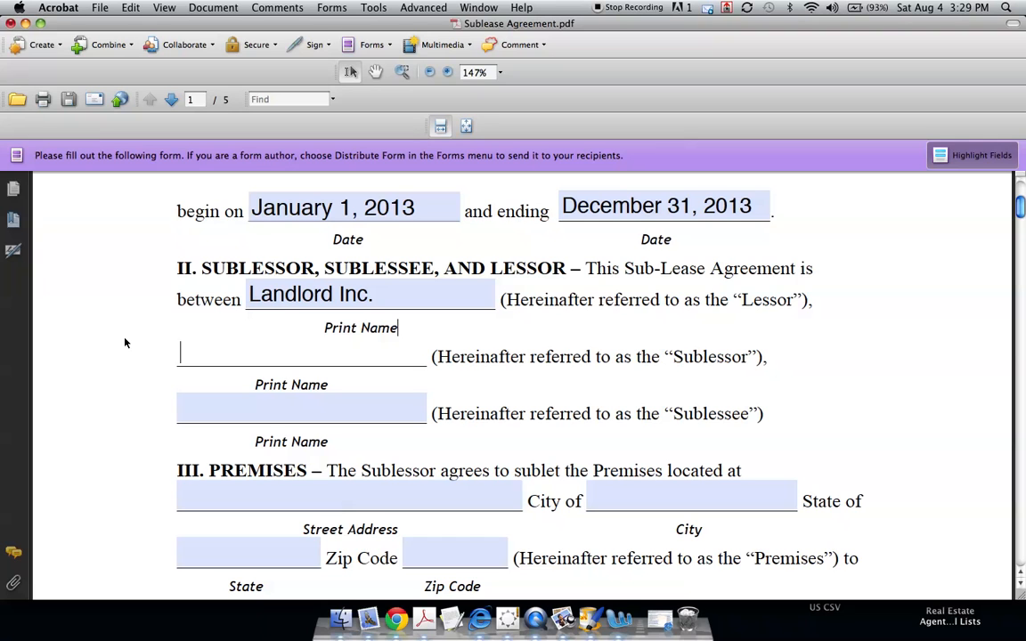
- Enter the printed names of the Sublessor and the Sublessee in section II
text(Joe )
text(Rere)
text(nter)
key(Tab)
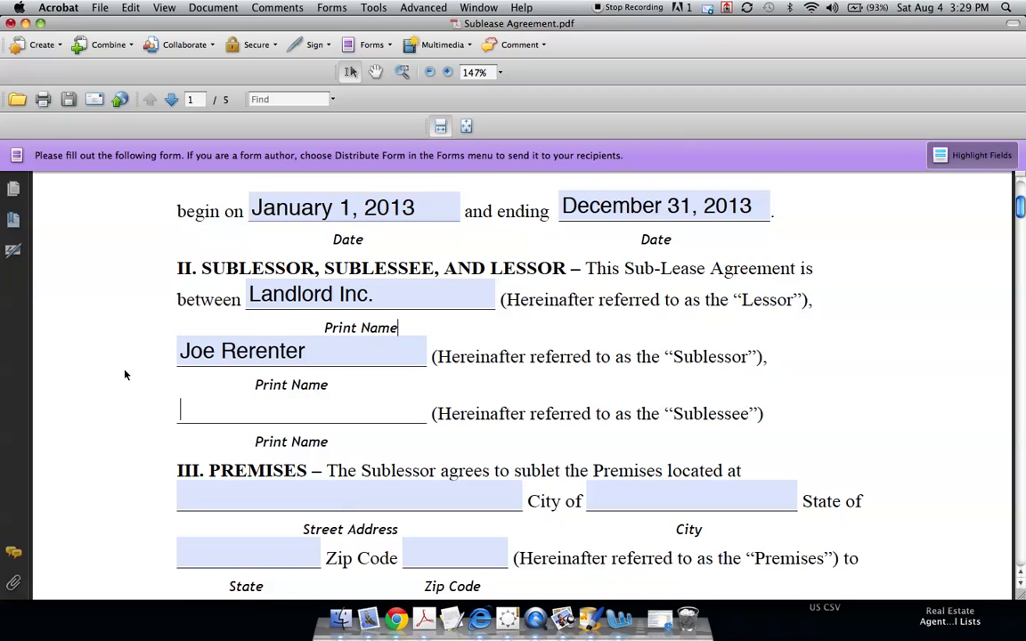
scroll(134, 374, down, 2)
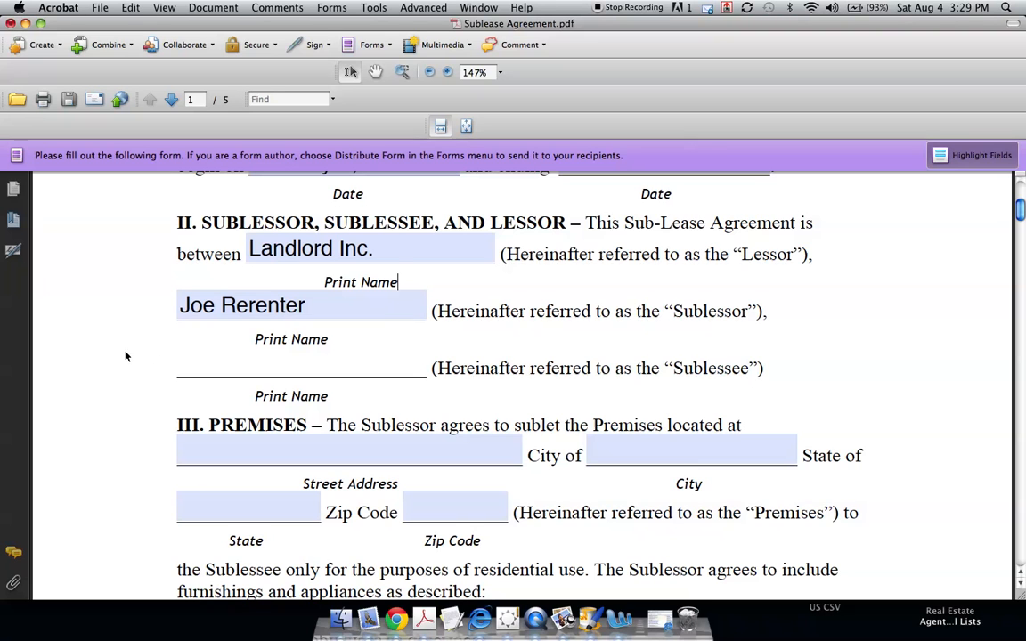
text(Joe Shmoe)
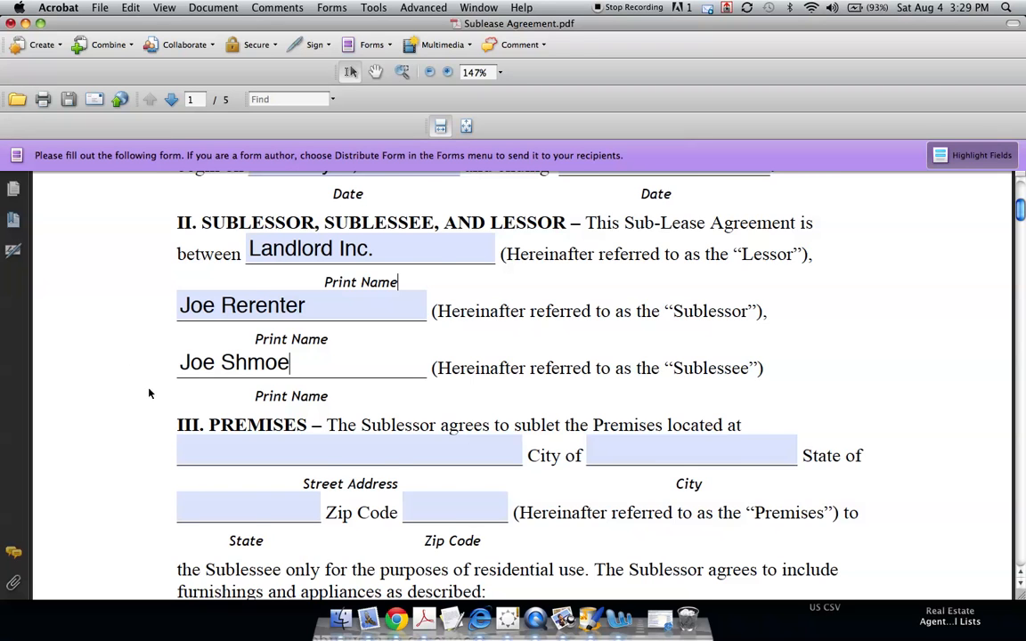
scroll(92, 309, down, 1)
- Fill in the street address, city, state and zip code of the premises in section III
key(Tab)
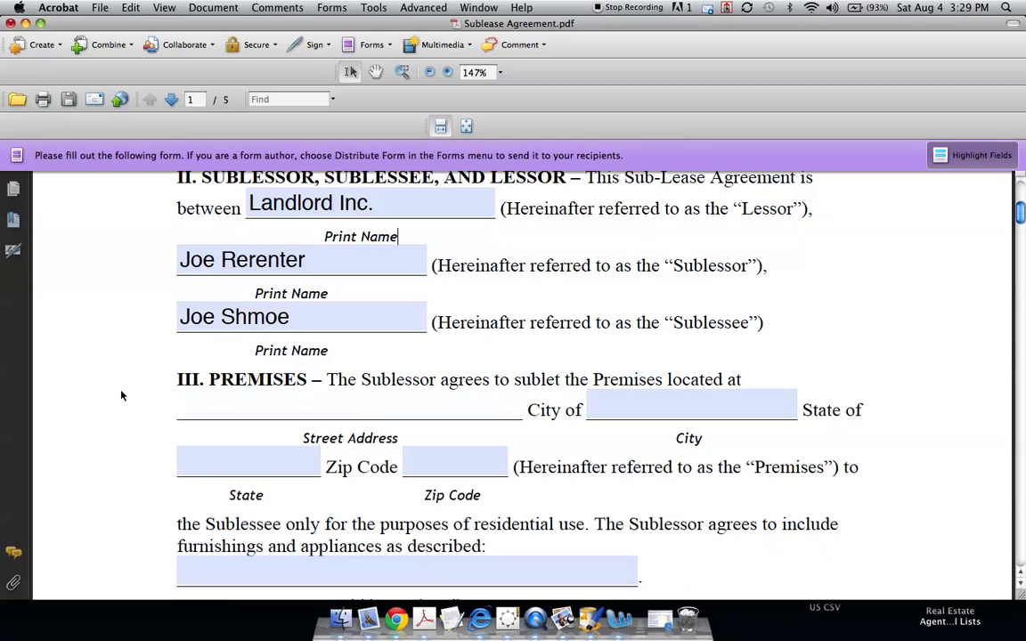
text(90 Alton Rd)
key(Tab)
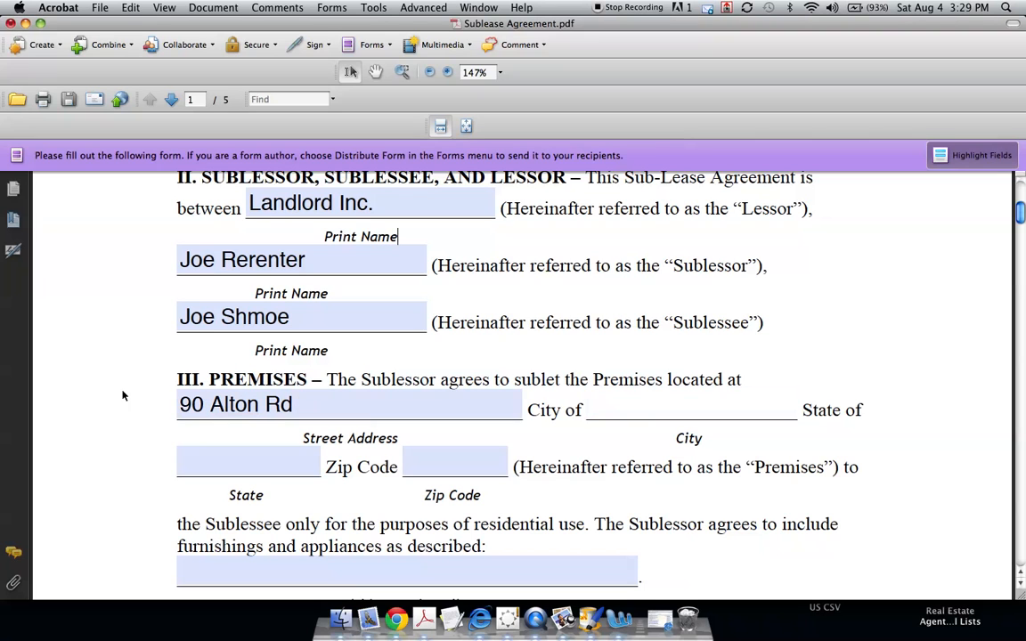
text(Miami)
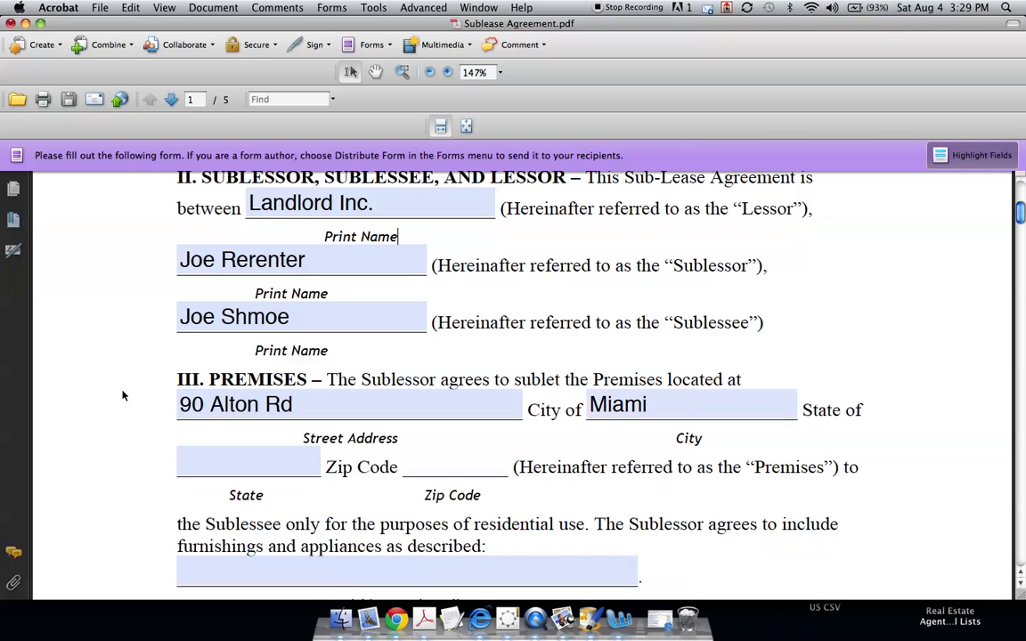
key(Tab)
text(F)
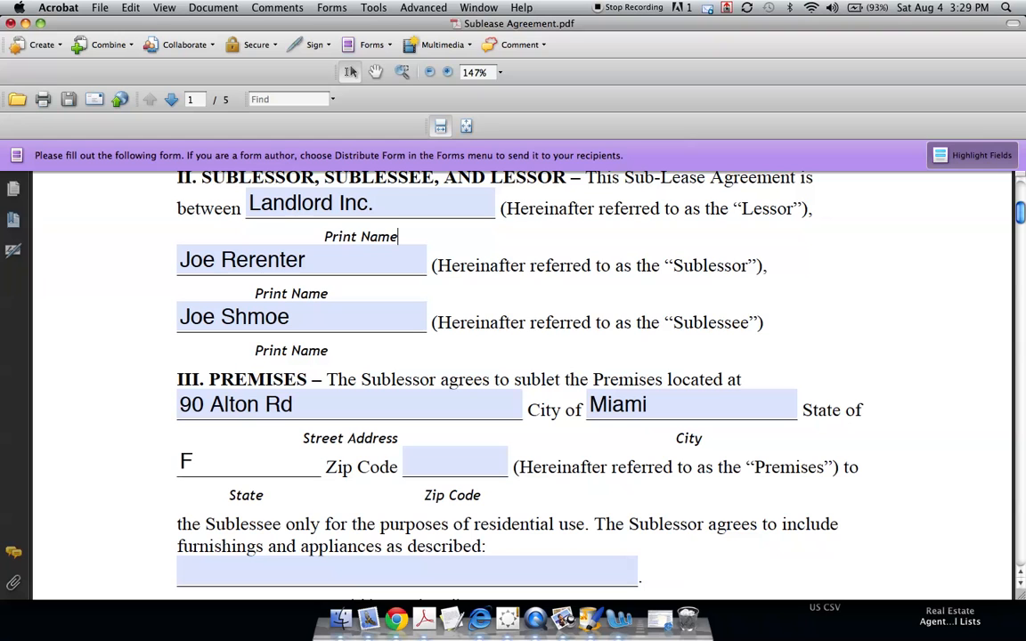
text(L)
key(Tab)
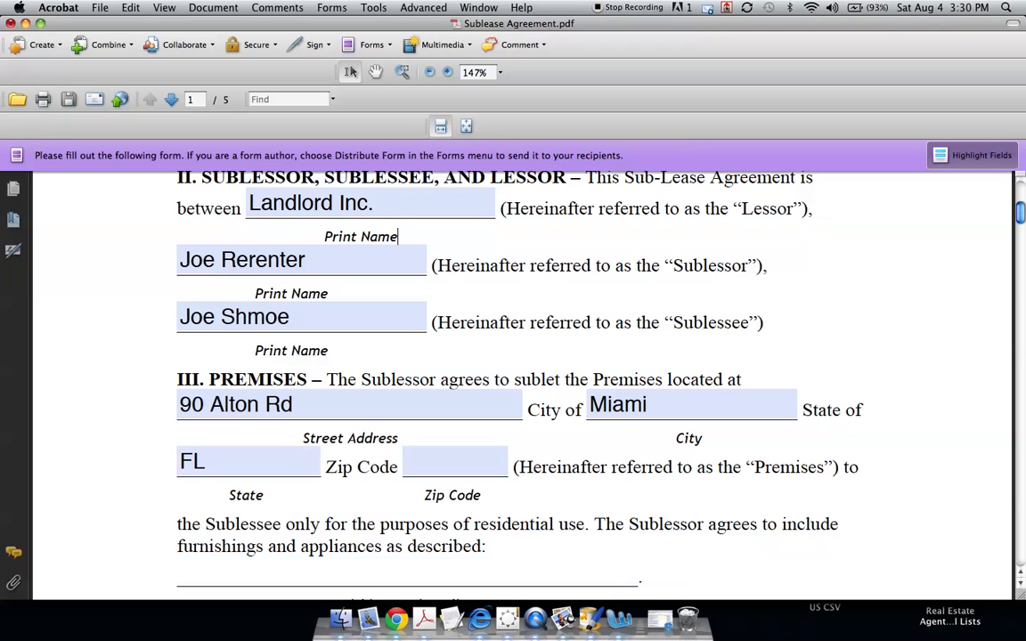
key(shift+Tab)
text(33139)
scroll(99, 374, down, 3)
scroll(98, 374, down, 2)
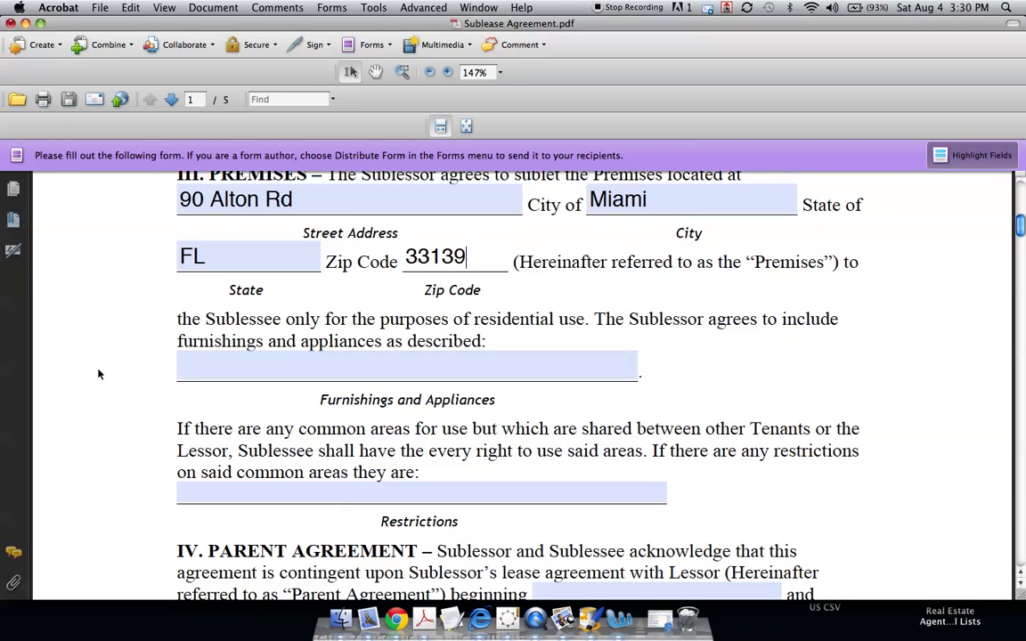
- Describe the included furnishings and appliances as "See Addendum 1"
key(Tab)
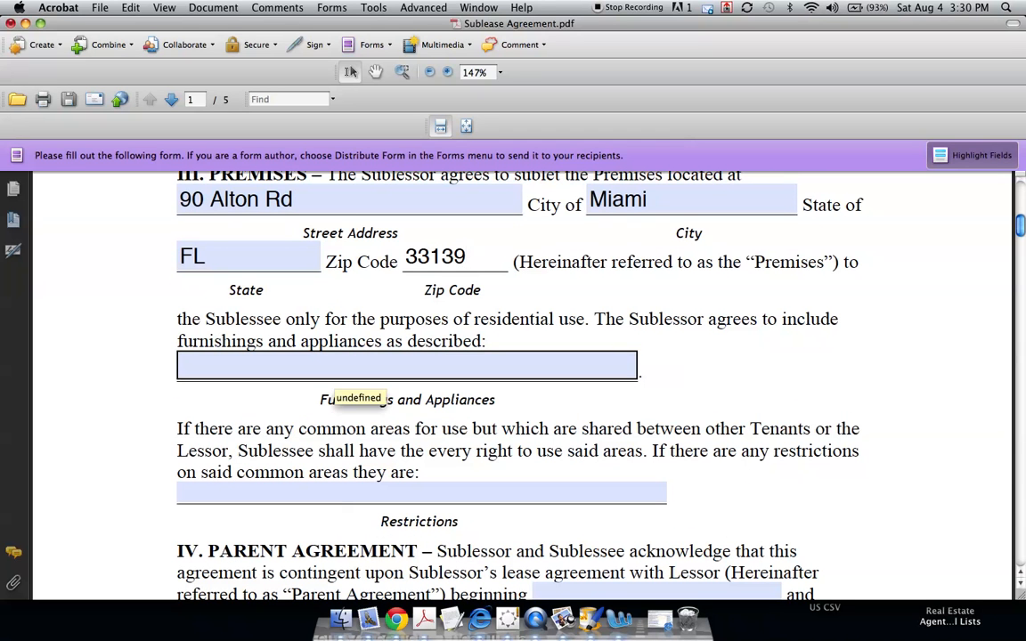
key(shift+Tab)
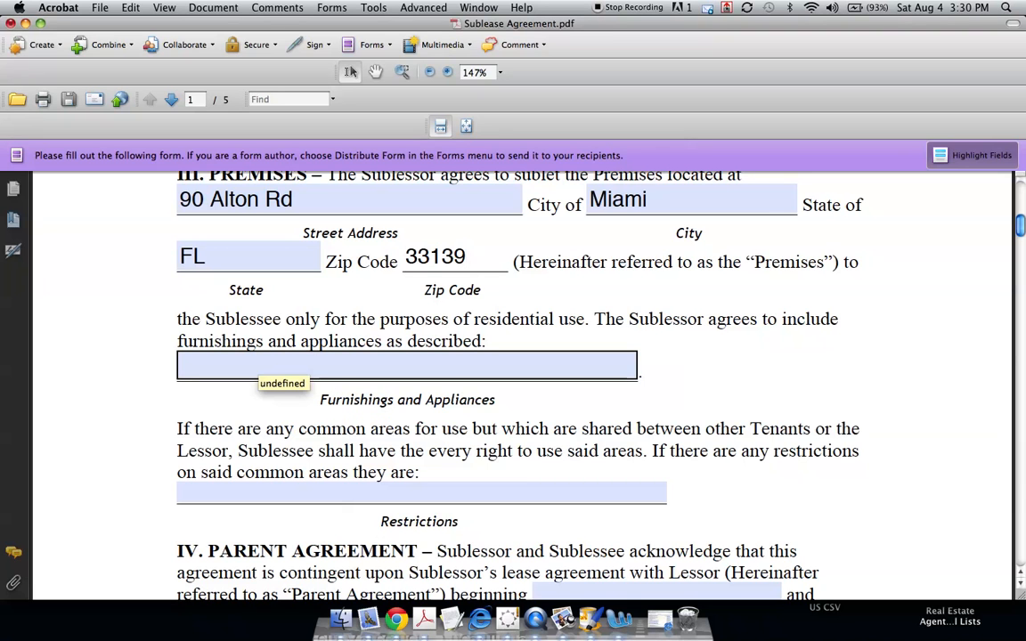
click(322, 385)
click(321, 369)
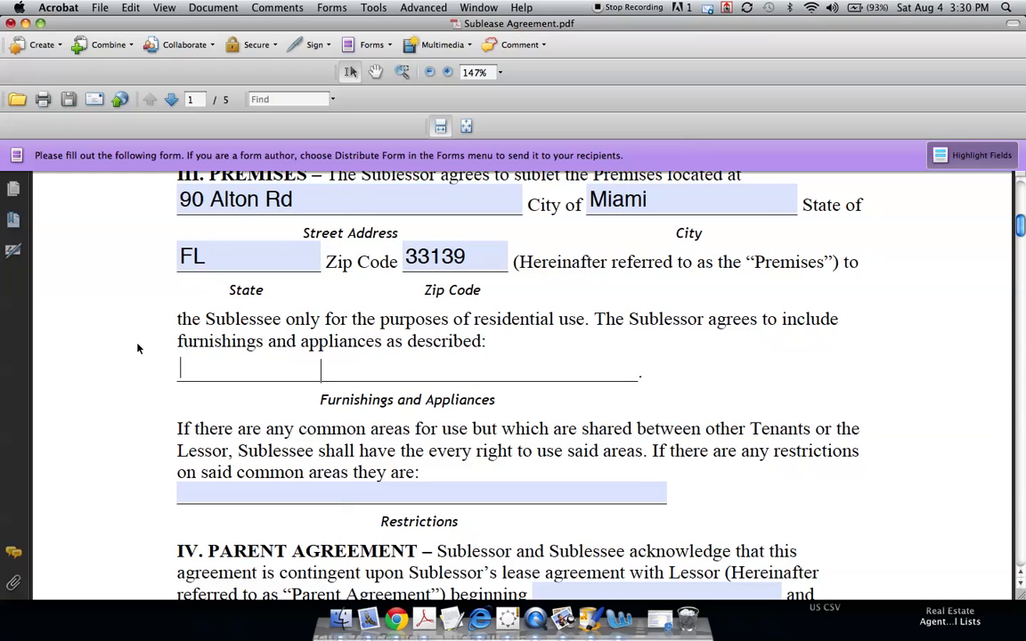
text(Addendum 1)
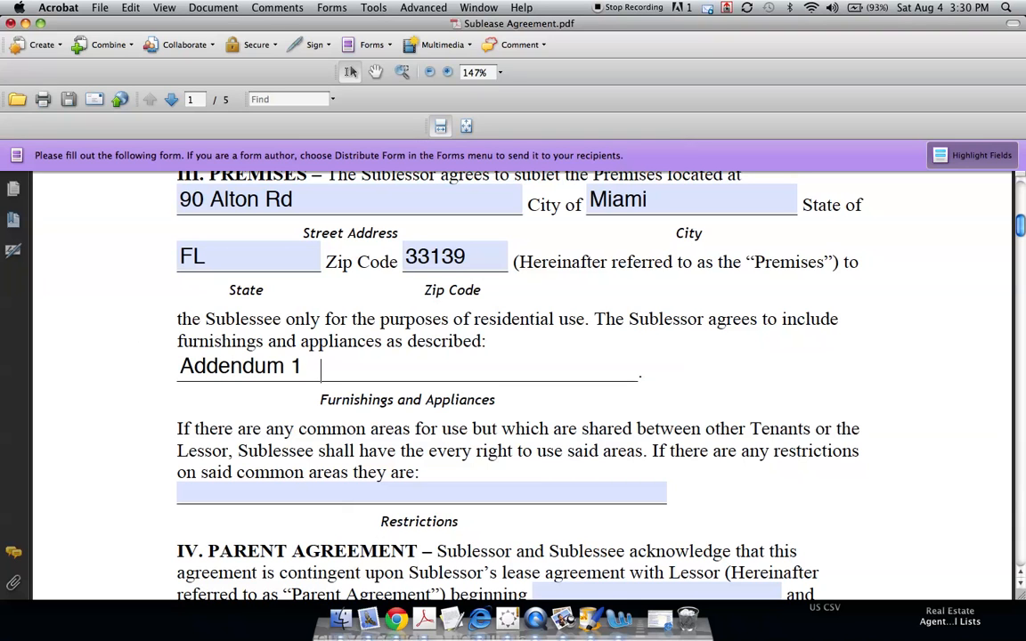
click(129, 382)
click(181, 368)
text(See)
click(156, 401)
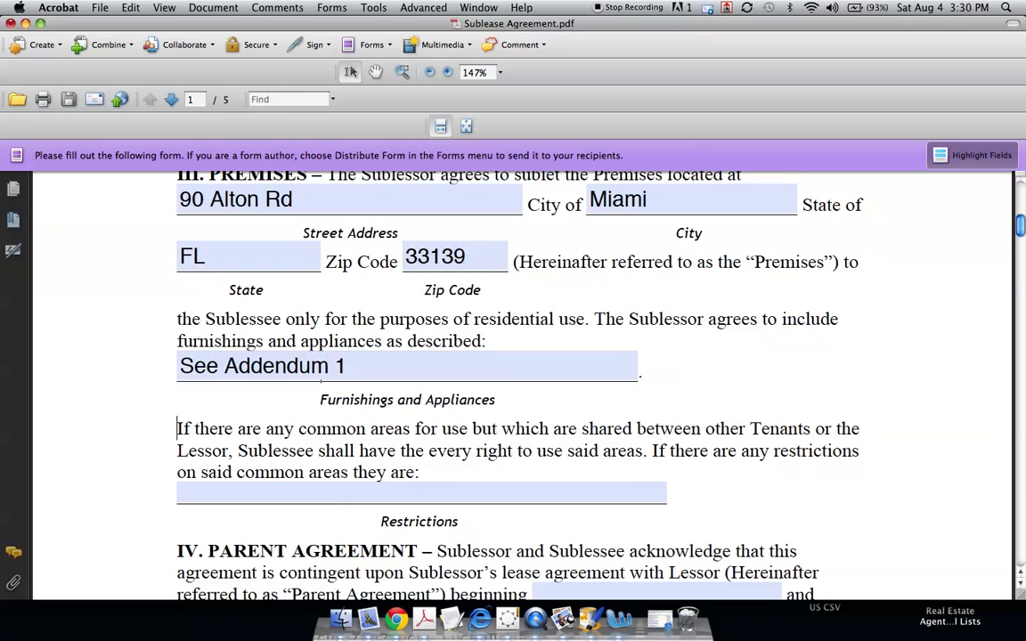
click(321, 378)
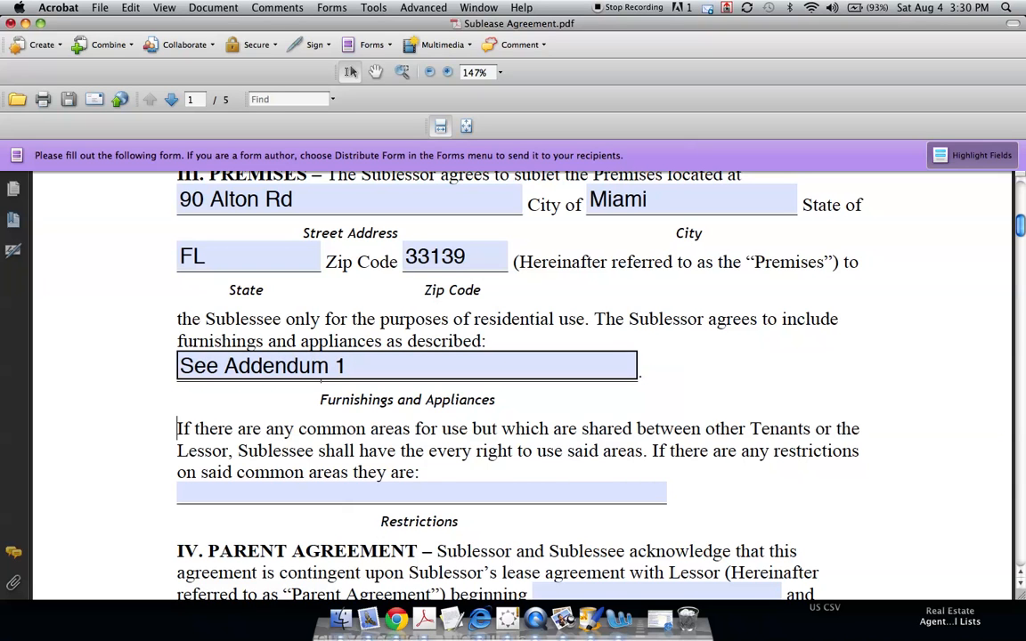
click(177, 428)
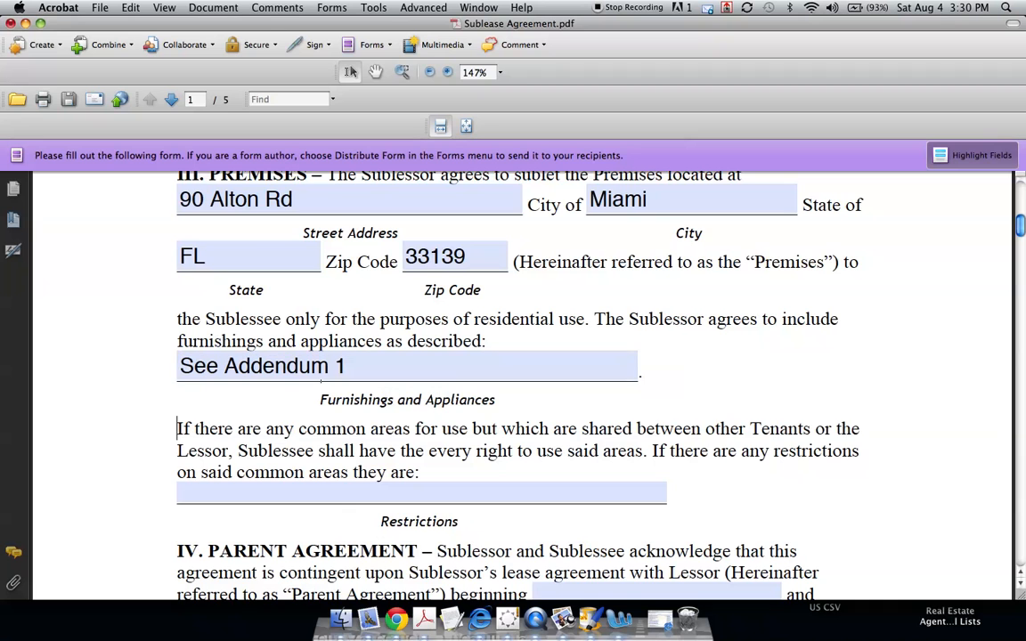
- Leave the common-area restrictions blank and set the Parent Agreement's beginning date to October 1, 2012
scroll(177, 428, down, 3)
click(182, 413)
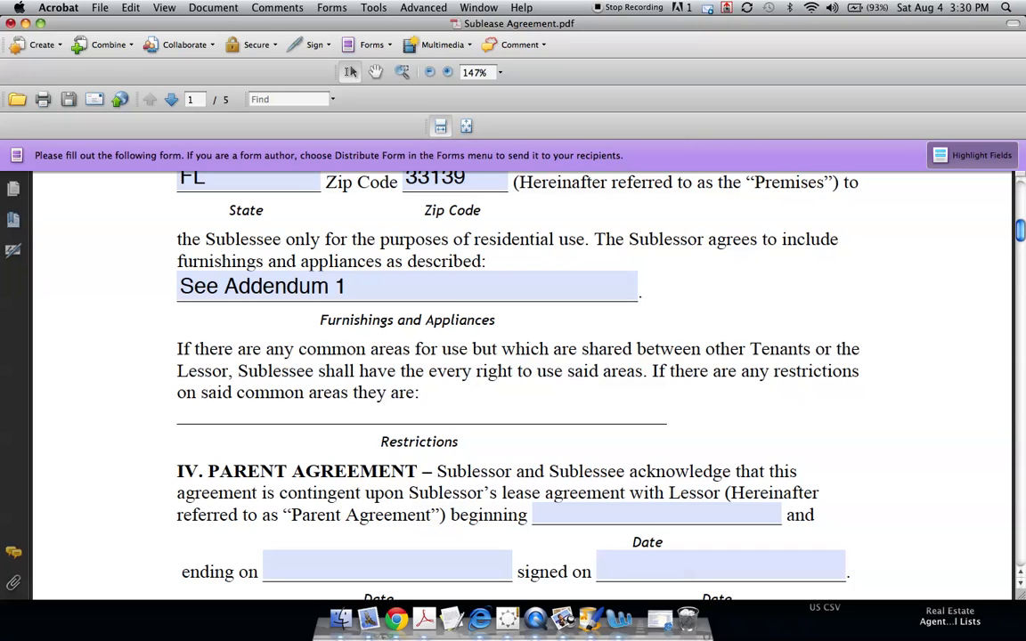
scroll(176, 189, down, 5)
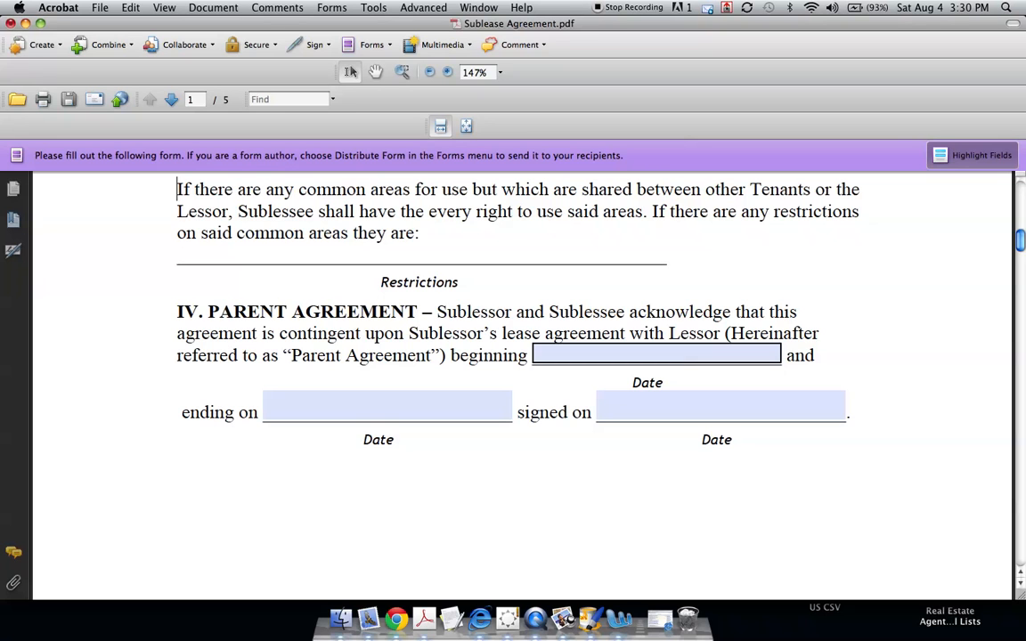
click(656, 355)
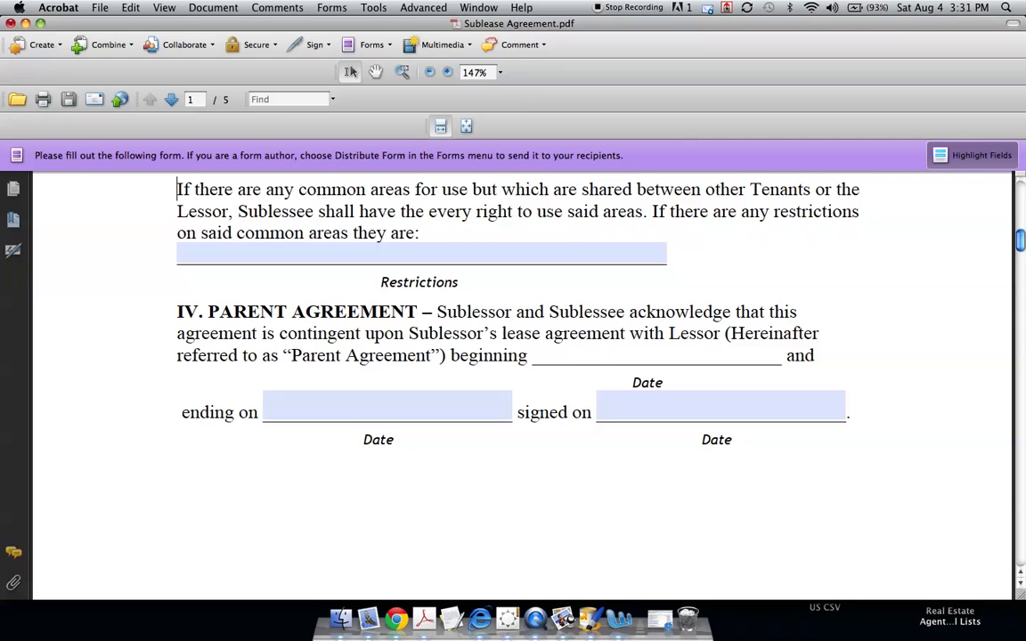
click(539, 354)
text(October 1, 2012)
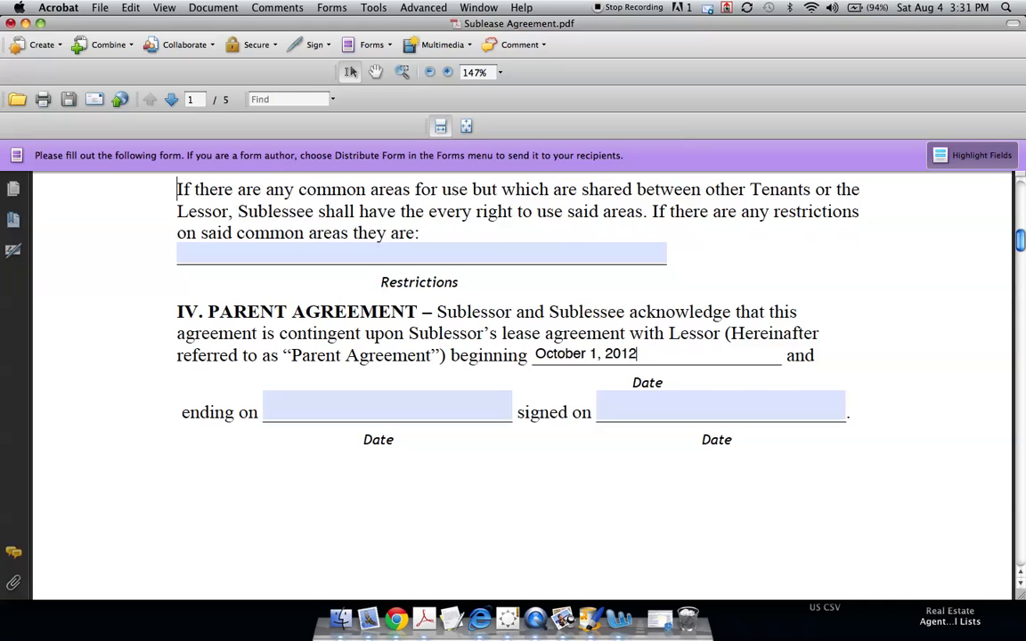
- Fill in the Parent Agreement's ending date as February 1, 2014
key(Tab)
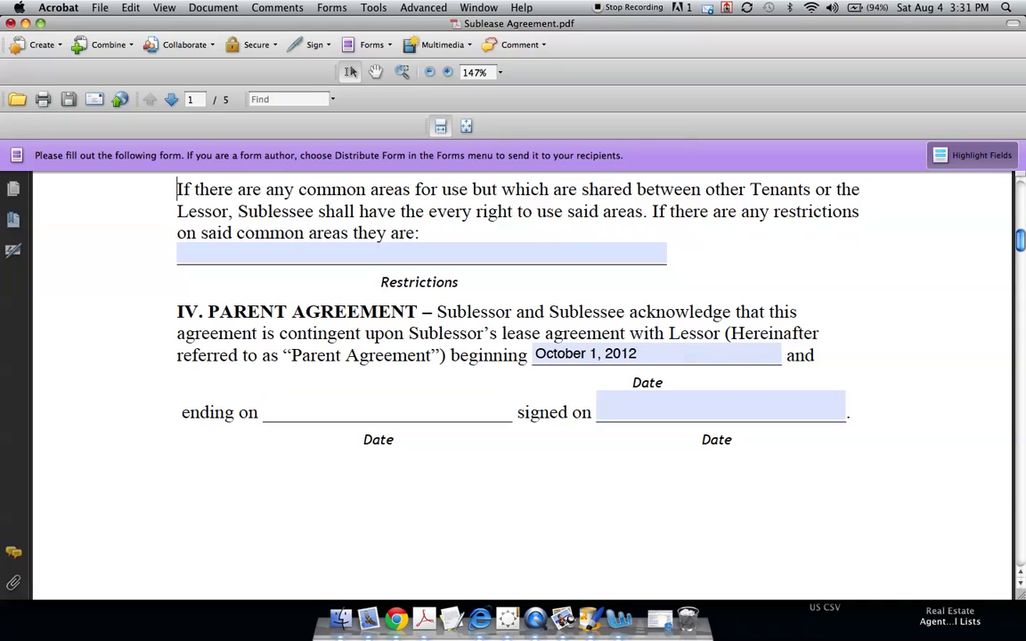
text(October)
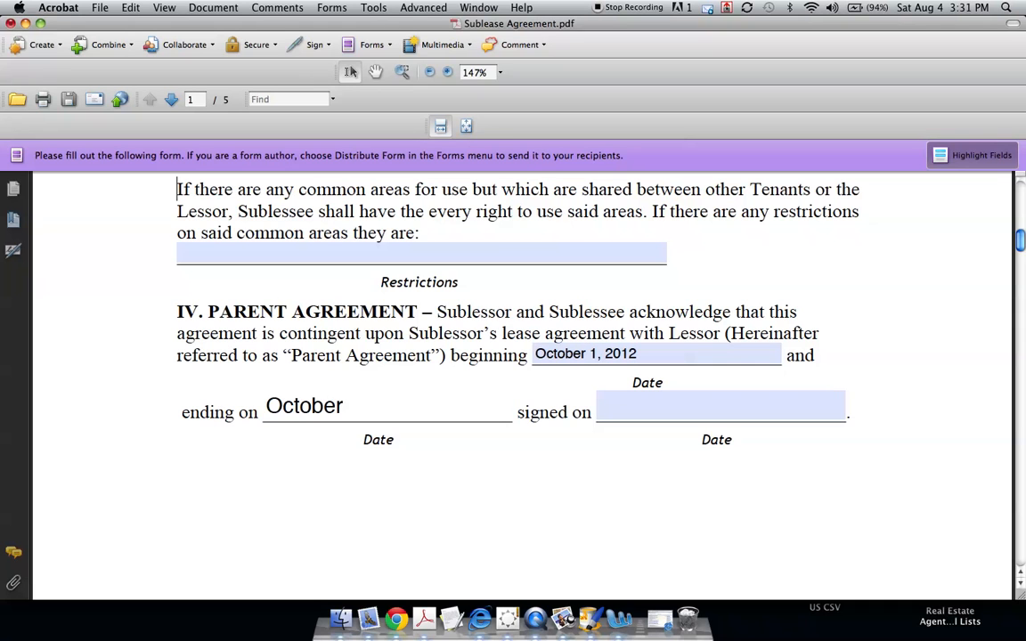
key(BackSpace)
key(BackSpace)
key(BackSpace)
key(BackSpace)
key(BackSpace)
key(BackSpace)
key(BackSpace)
text(Februa)
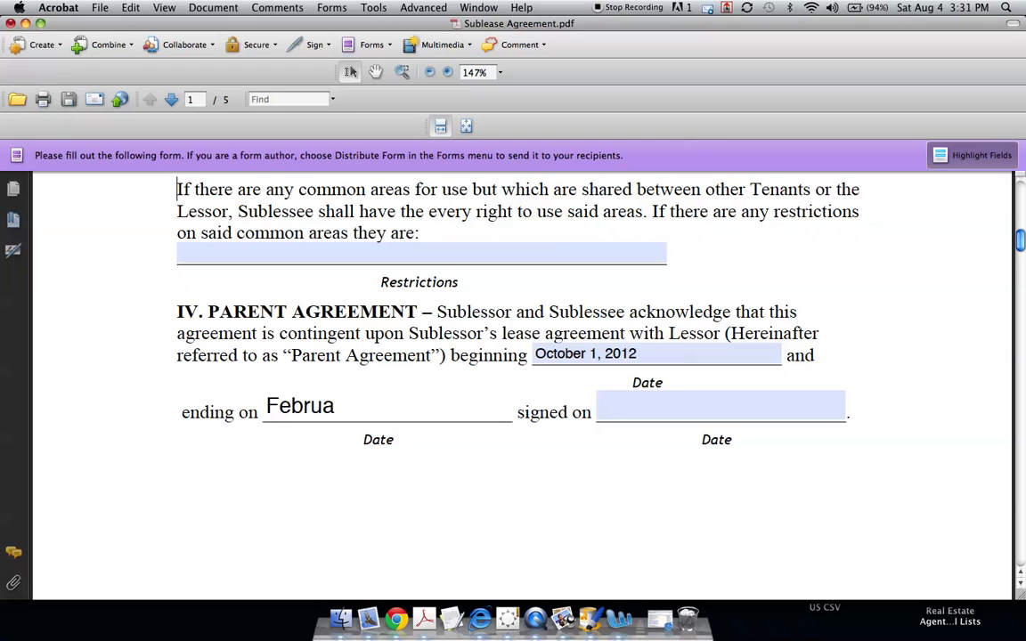
text(ry 1, 2014)
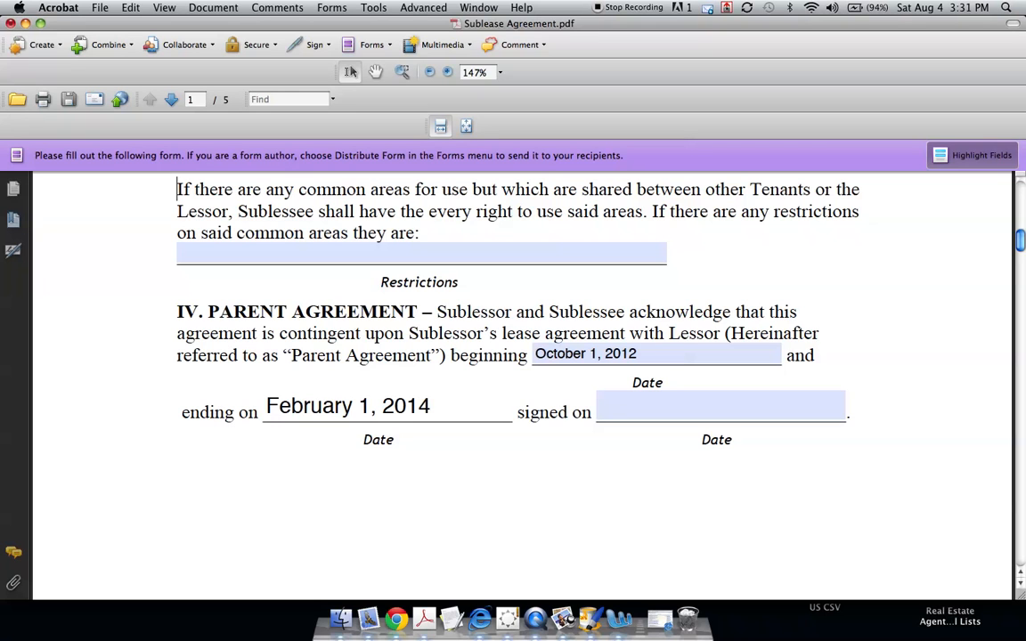
- Correct the Parent Agreement's ending date to October 1, 2014
double_click(322, 407)
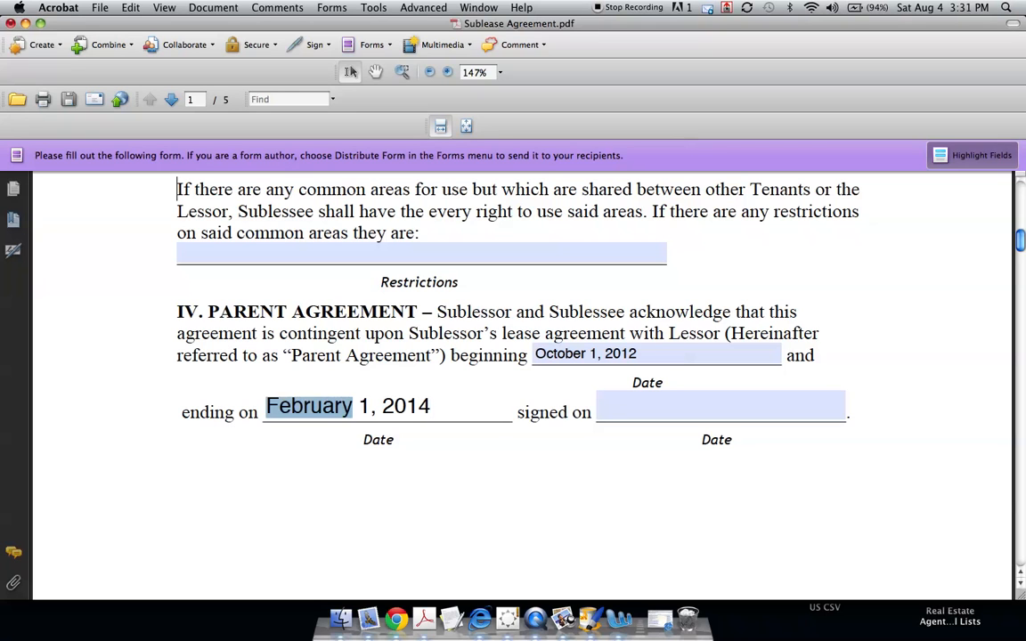
text(Octi)
key(BackSpace)
text(ober)
key(Tab)
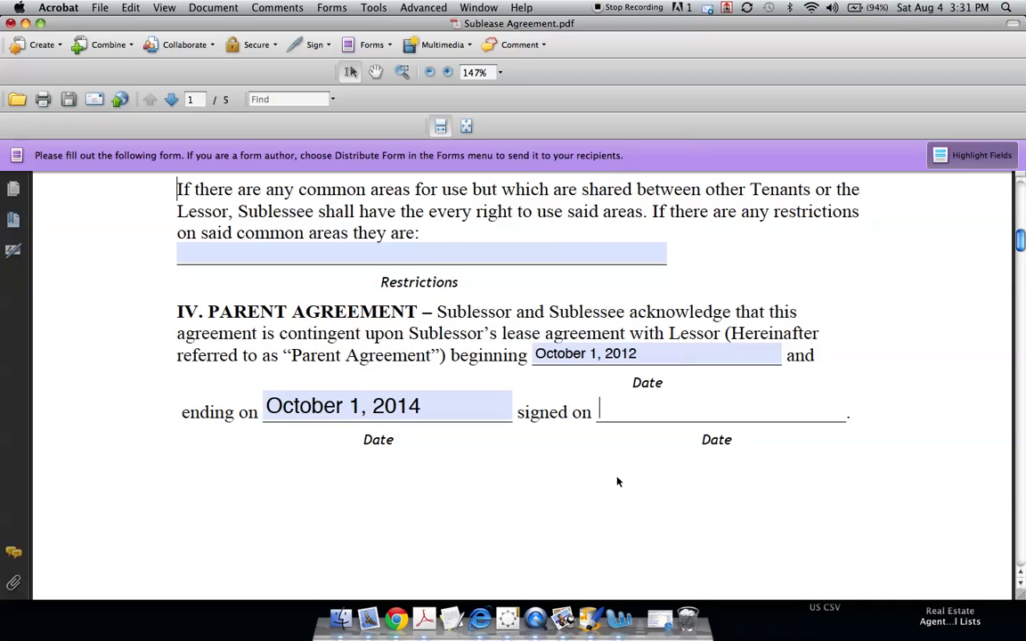
- Enter September 15, 2012 as the date the Parent Agreement was signed
text(September)
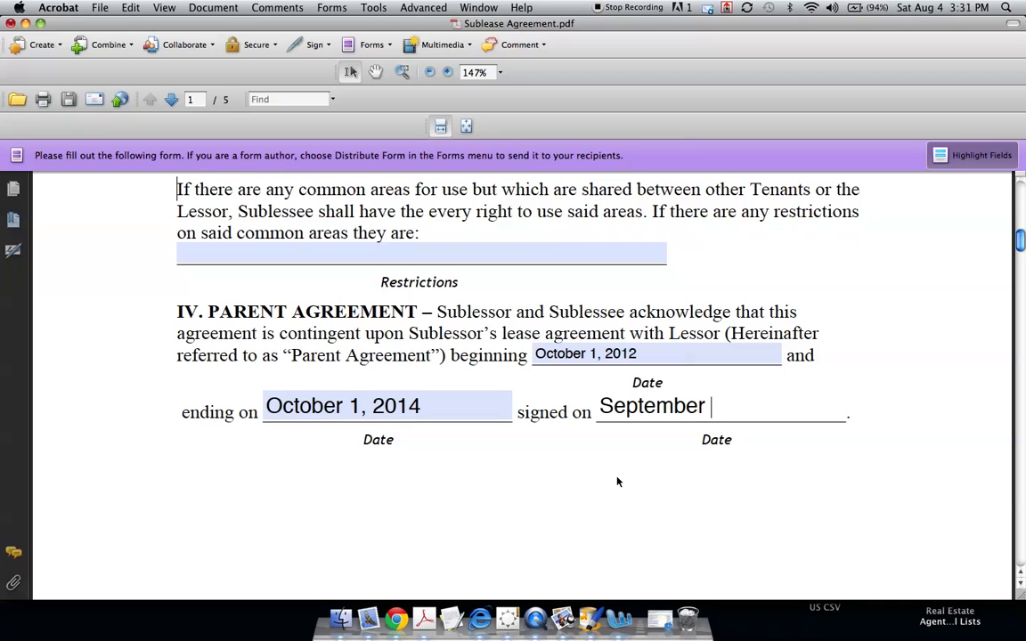
text( 15, 2012)
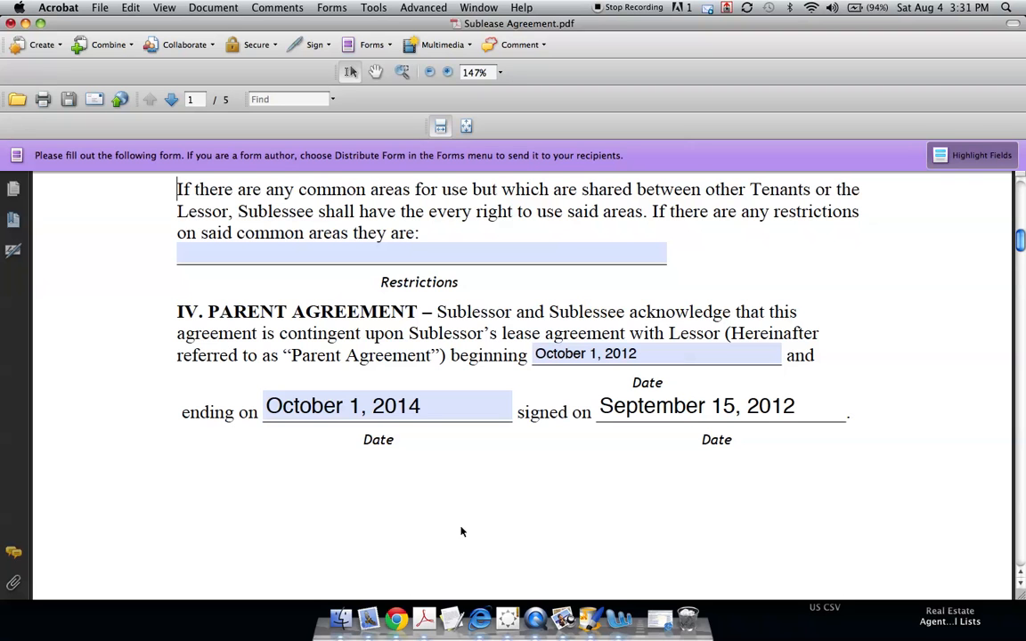
click(135, 375)
- In section V, fill in the monthly rent as "Eight Hundred" in words and 800.00 in figures
scroll(143, 377, down, 5)
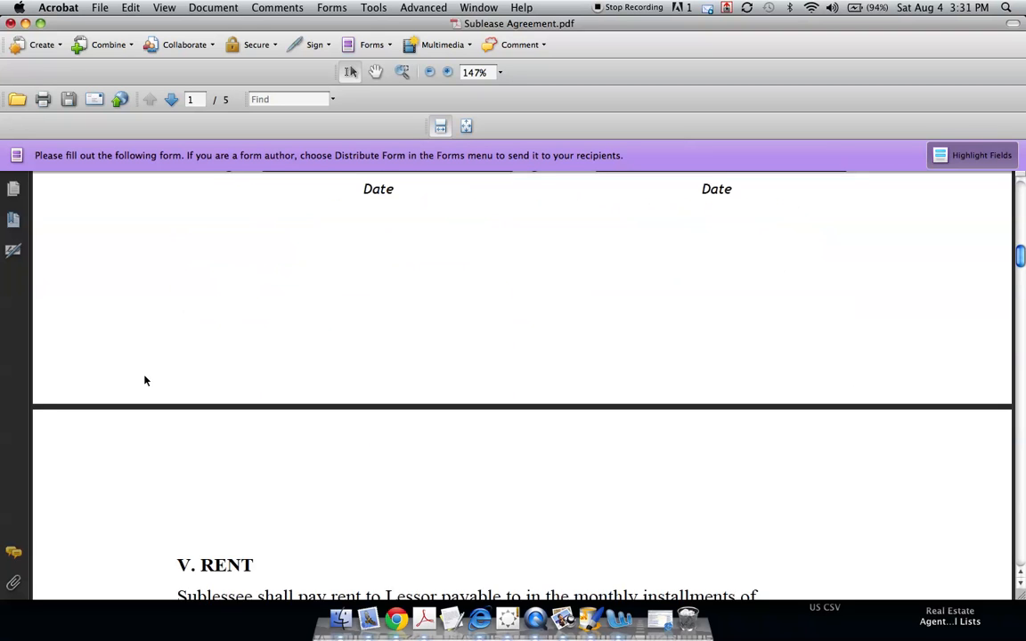
scroll(144, 379, up, 4)
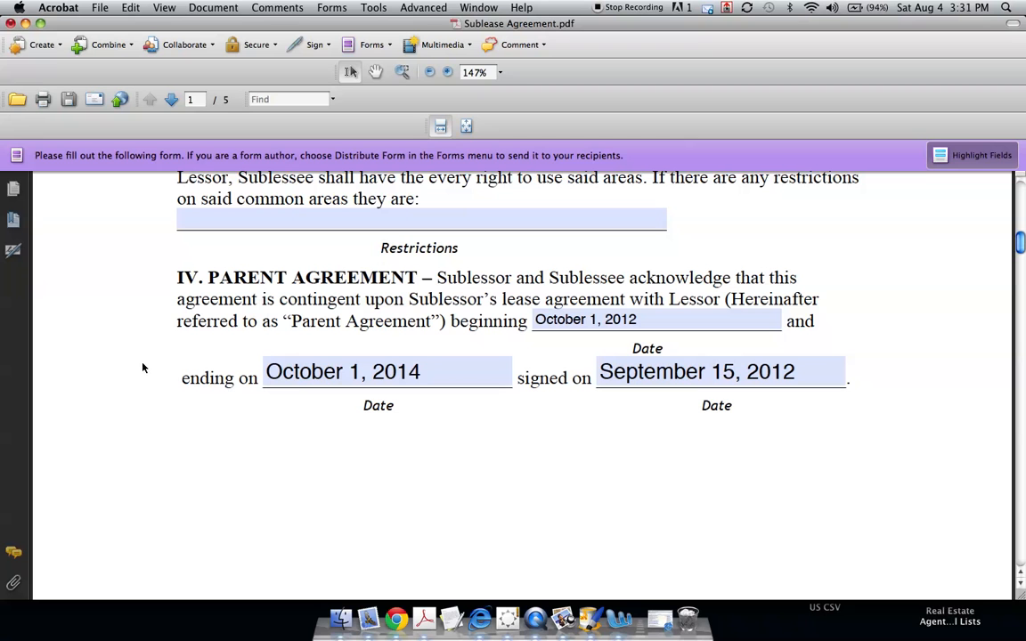
scroll(130, 373, down, 10)
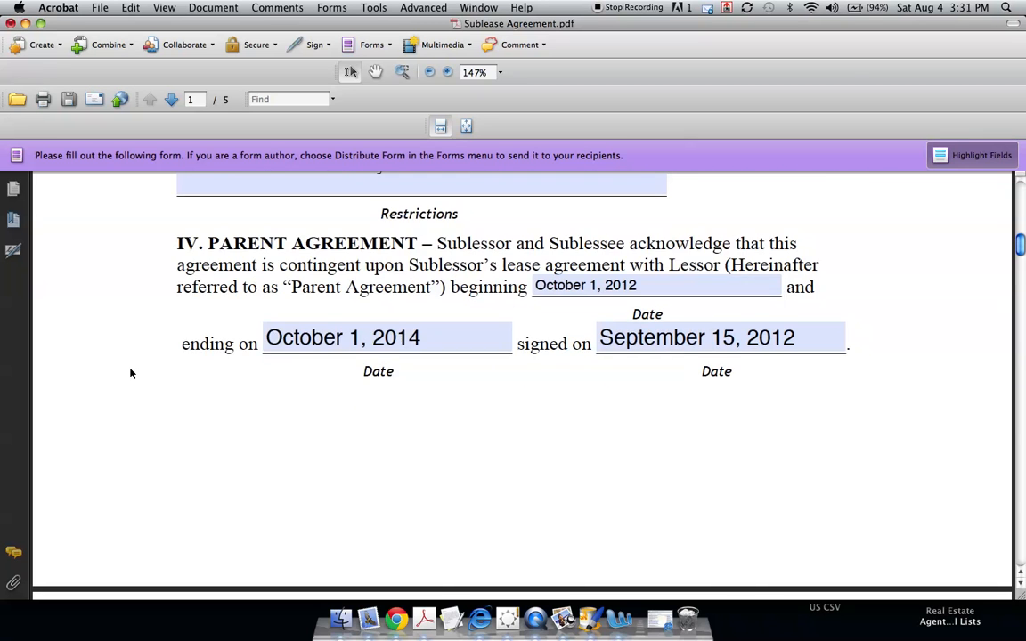
scroll(130, 374, down, 5)
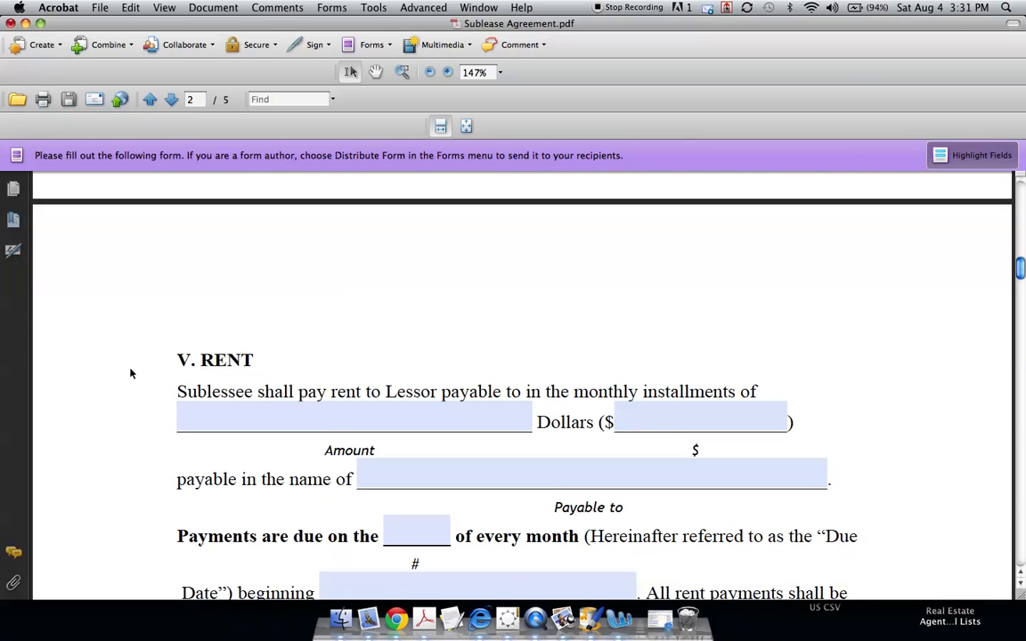
click(187, 303)
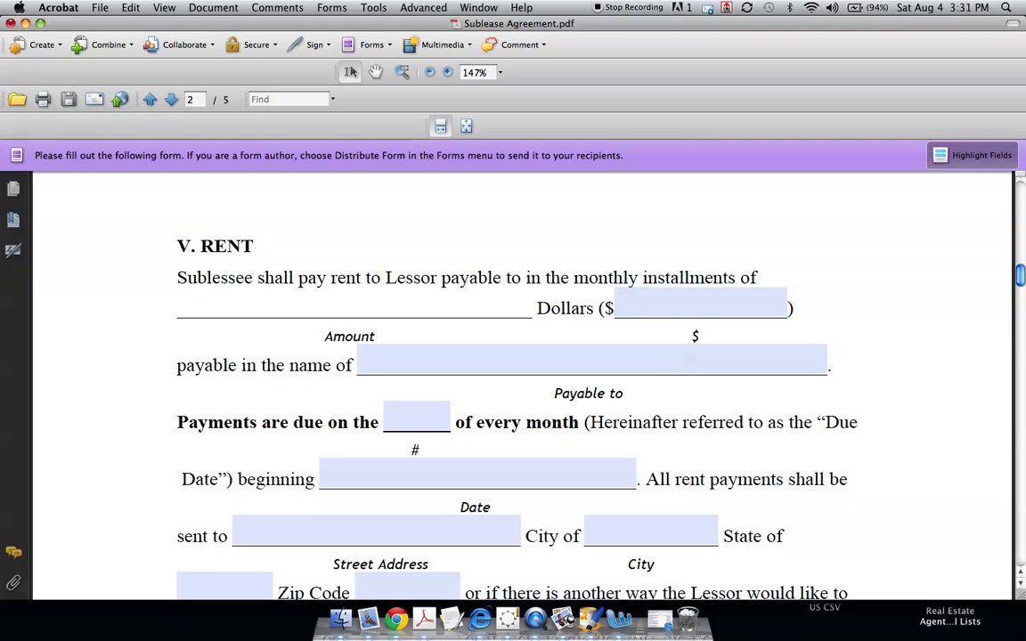
text(Eight Hundred)
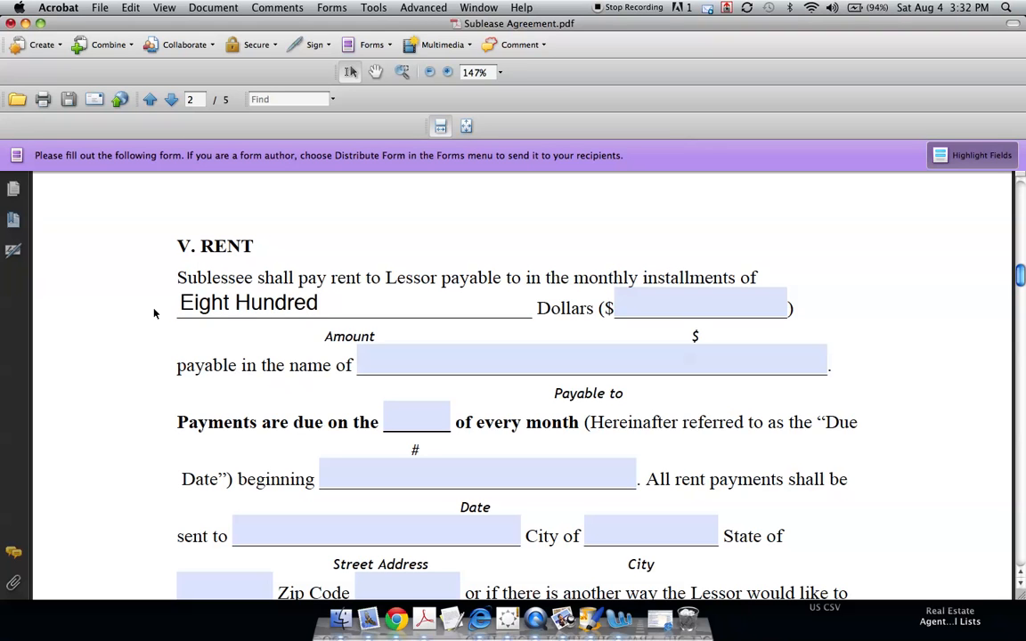
key(Tab)
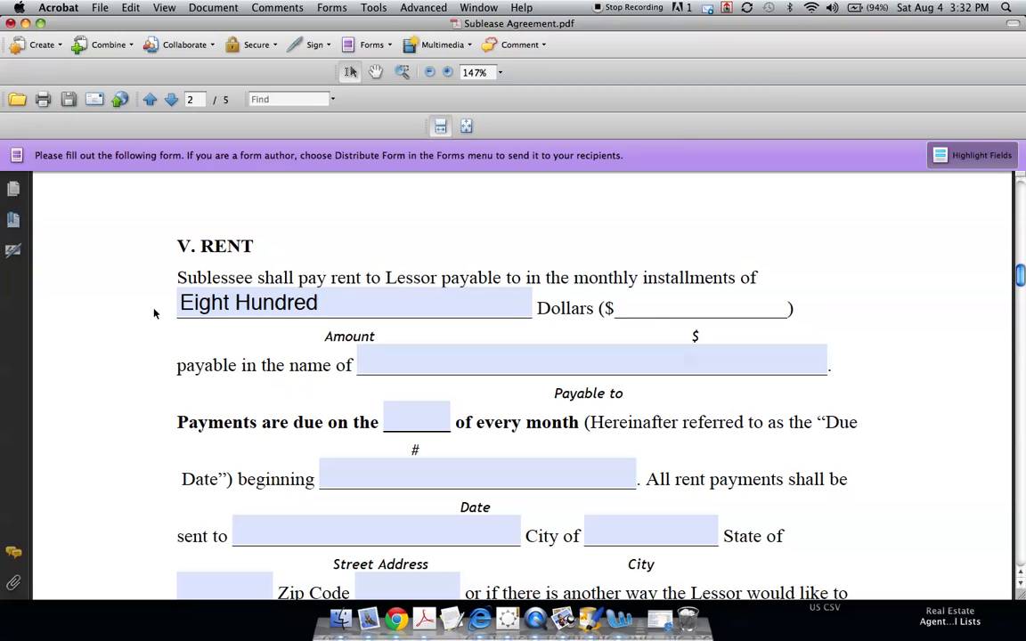
text(800.00)
key(Tab)
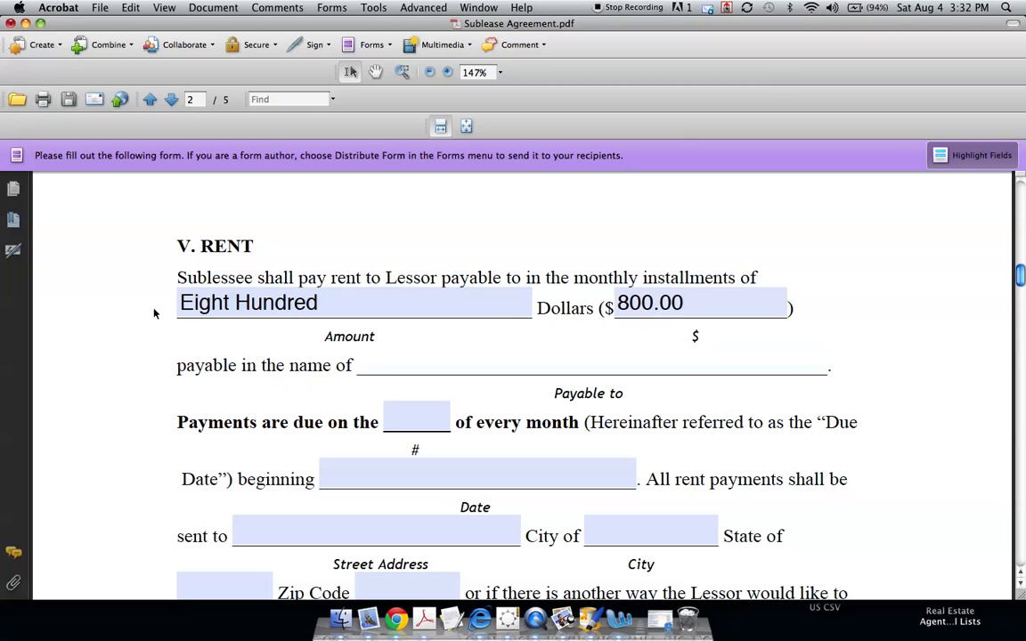
- Enter the payee's full name for the rent and set the monthly payment due day to the 1st
text(Joe Rere)
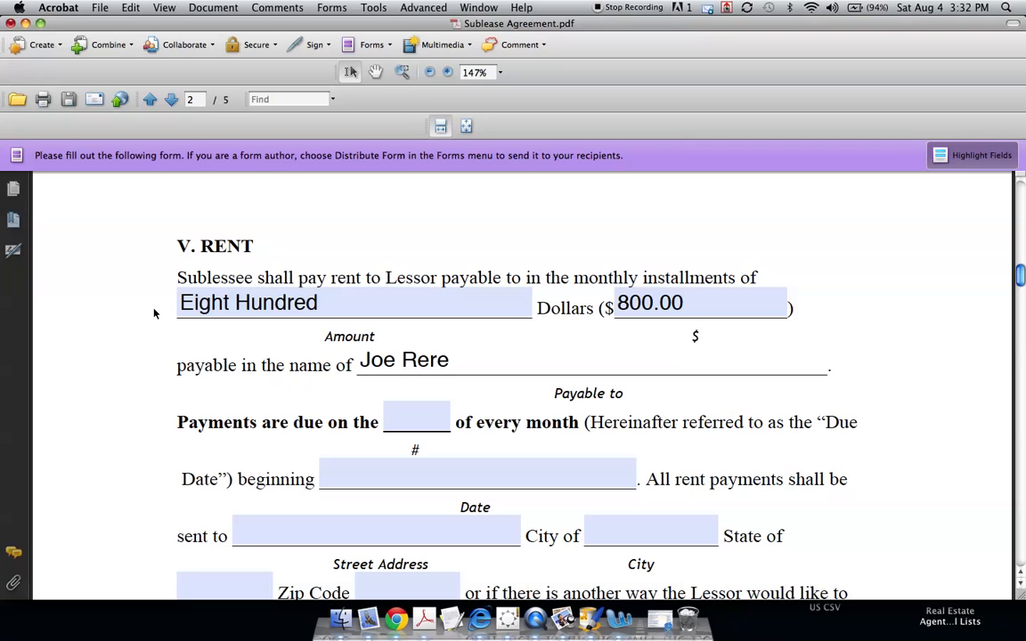
text(nter)
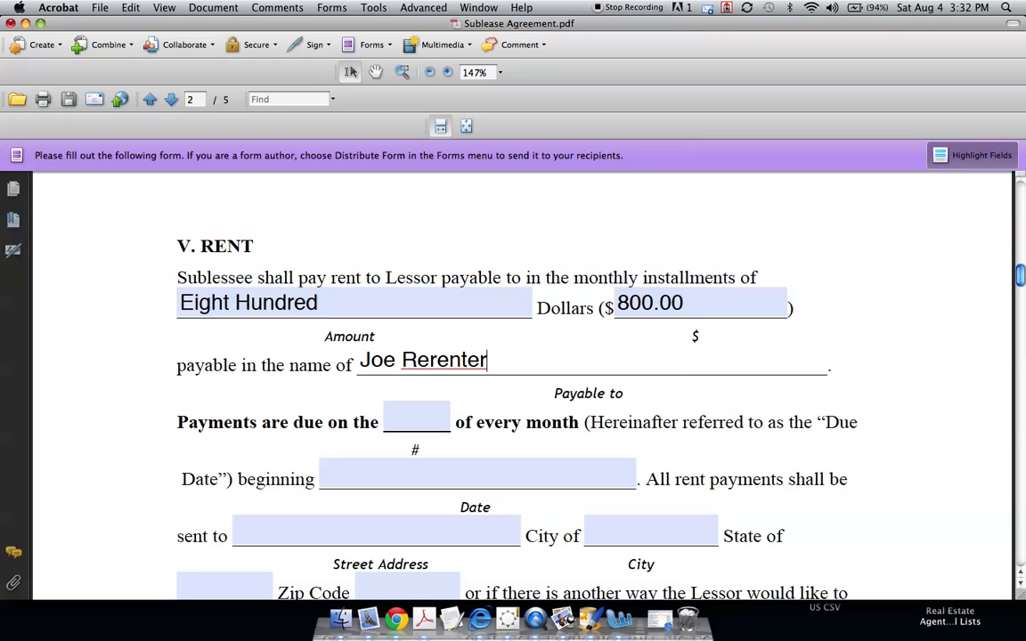
click(406, 418)
text(1st)
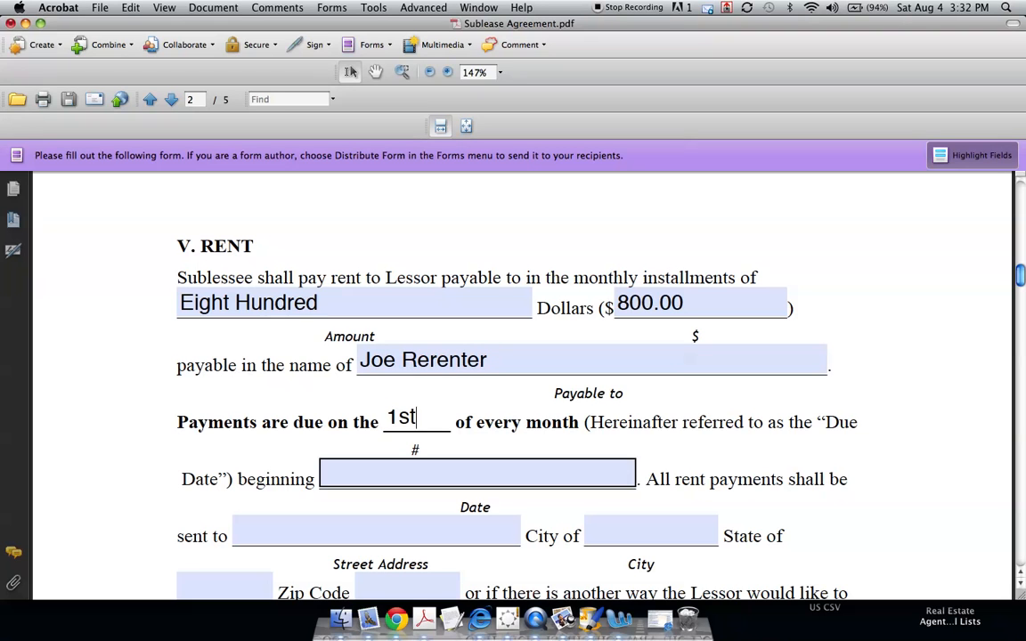
- Set the beginning date of the rent payments to January 1, 2013
scroll(199, 486, up, 3)
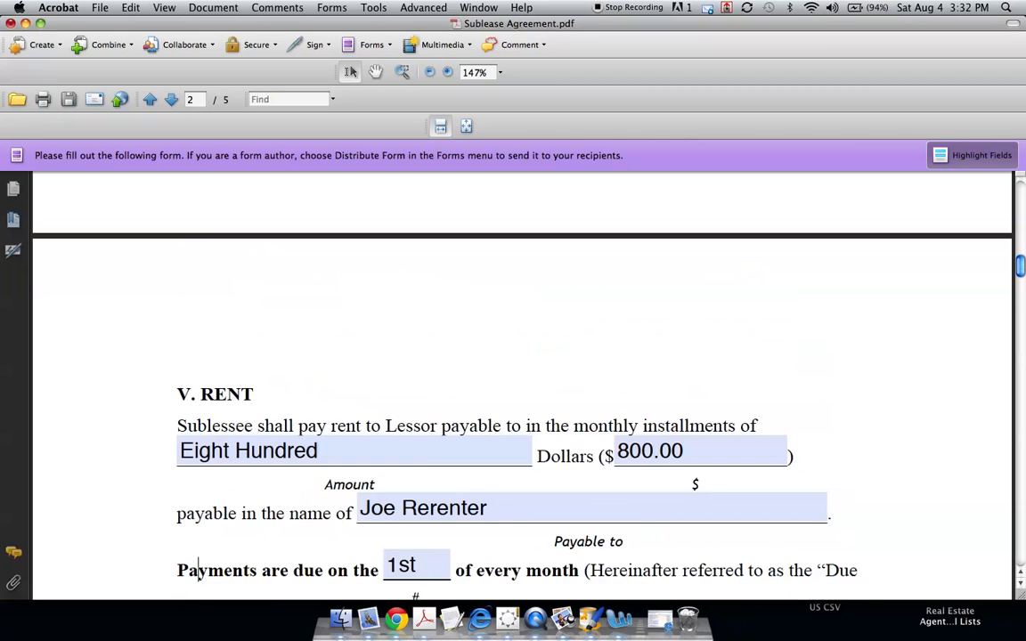
scroll(198, 534, down, 5)
key(Tab)
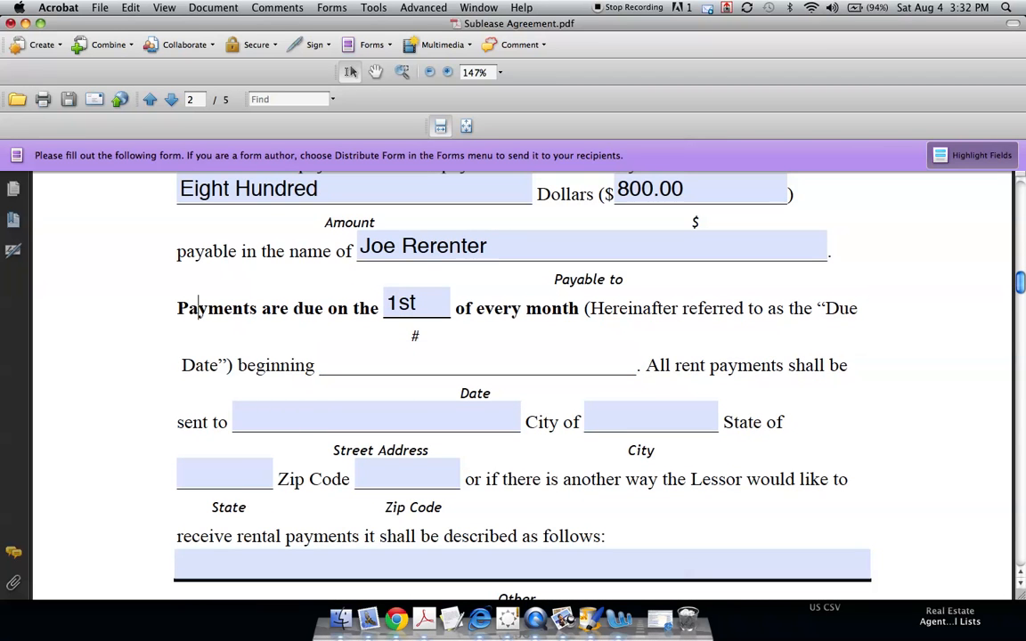
text(January 1)
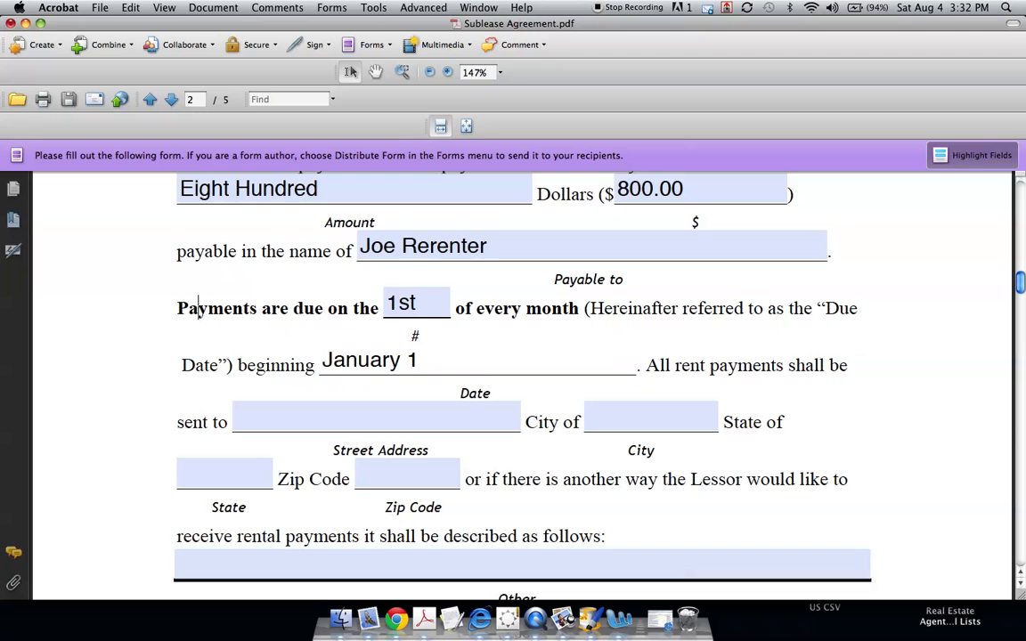
text(, 2013)
key(Tab)
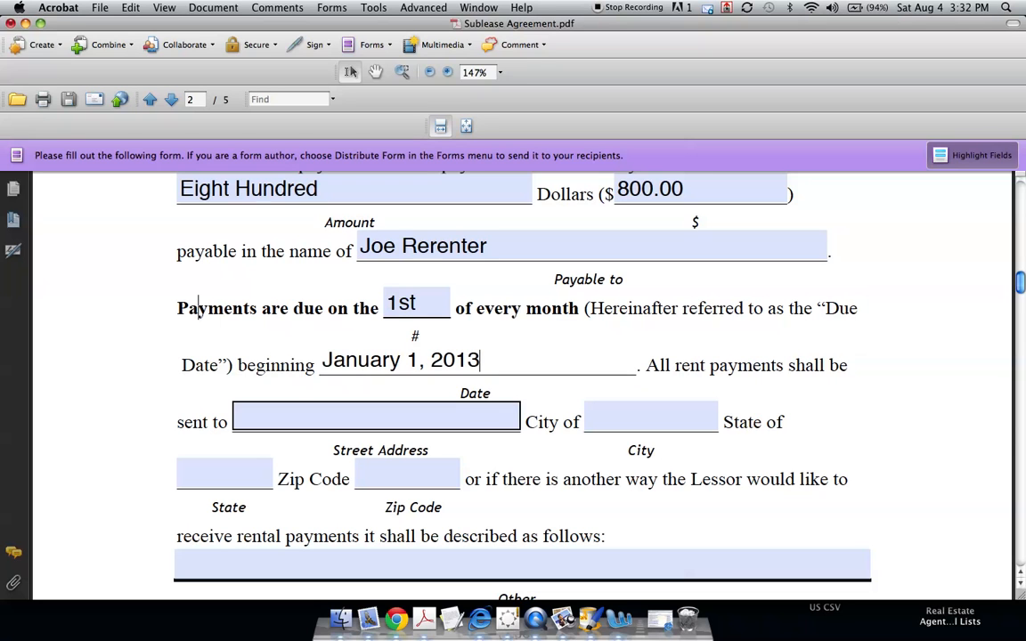
- Leave the rent mailing address, city, state and zip code blank and go to the alternative payment method
scroll(130, 317, down, 3)
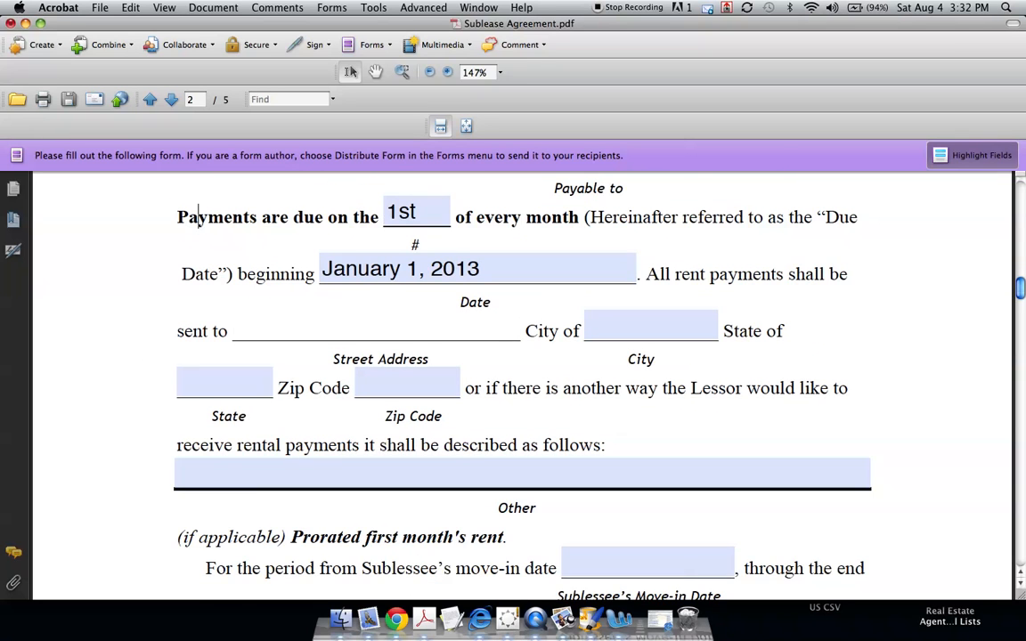
key(Tab)
key(Tab)
key(Tab)
key(Tab)
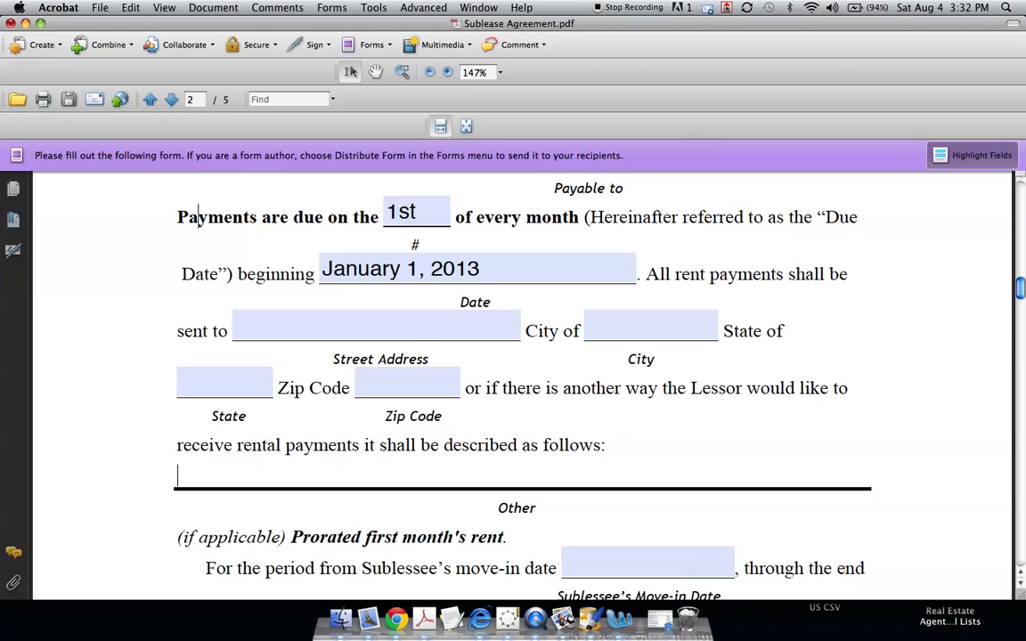
- Leave the alternative payment method and the sublessee's move-in date blank and go to the prorated rent amount
scroll(144, 378, down, 3)
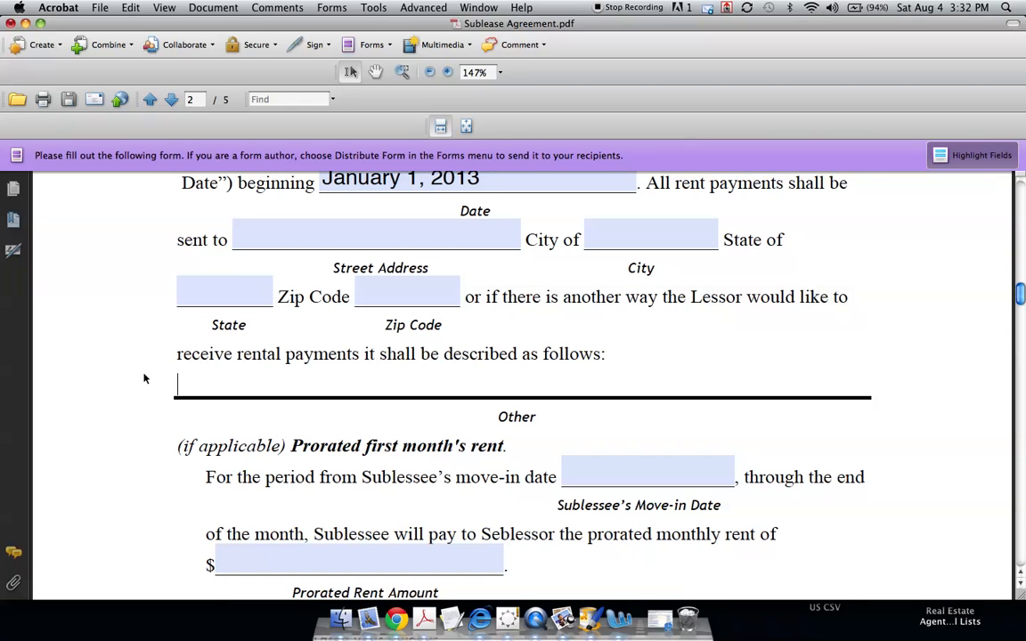
scroll(145, 378, down, 4)
scroll(144, 379, down, 2)
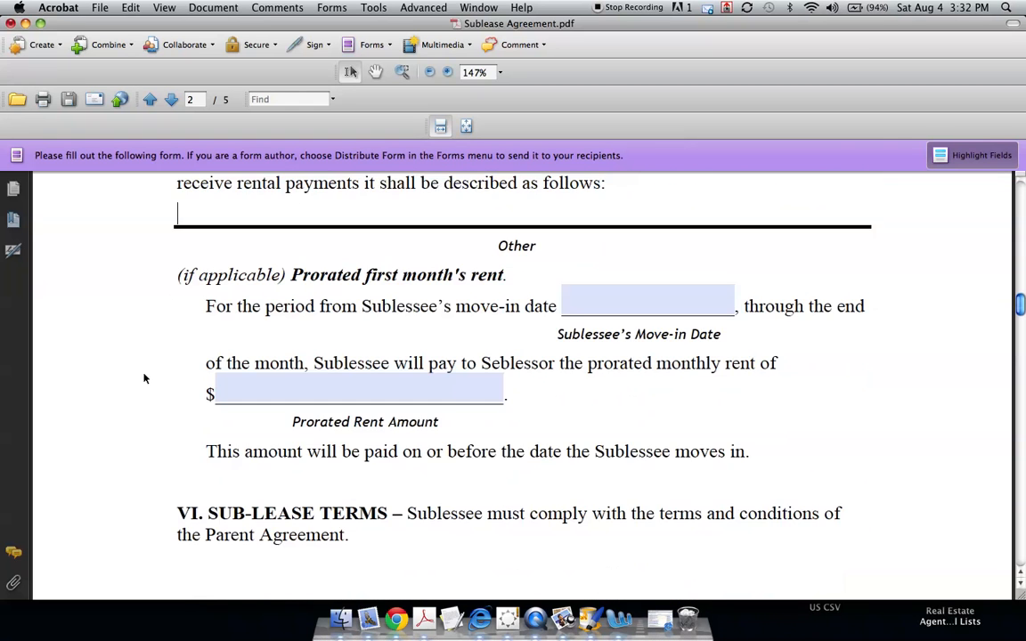
key(Tab)
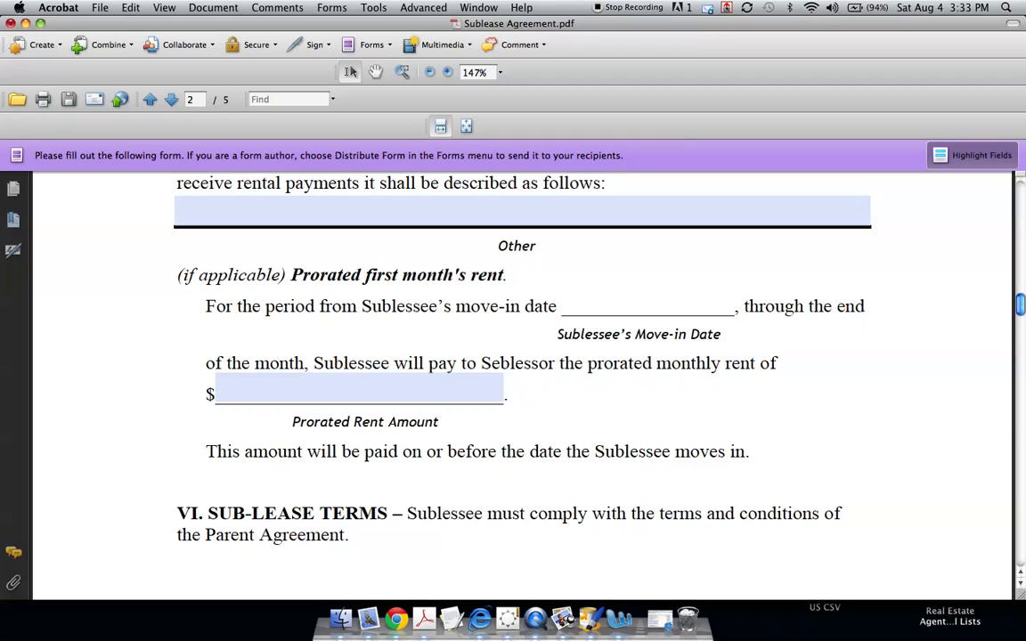
click(359, 388)
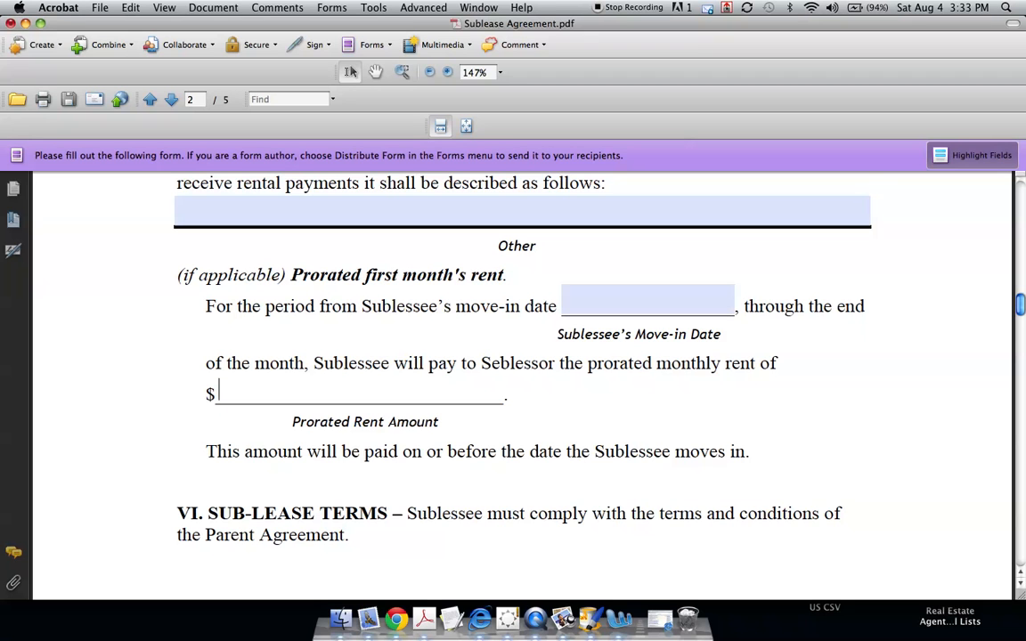
- In the section VII deposits, mark and unmark the Rent in advance and Pet Deposit options
scroll(175, 355, down, 8)
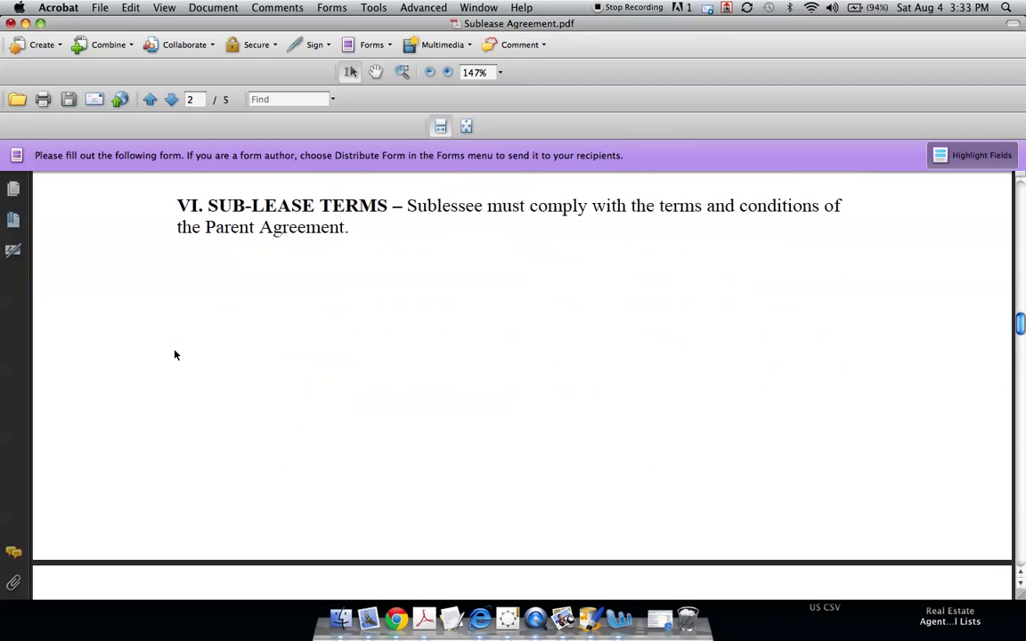
scroll(175, 355, down, 12)
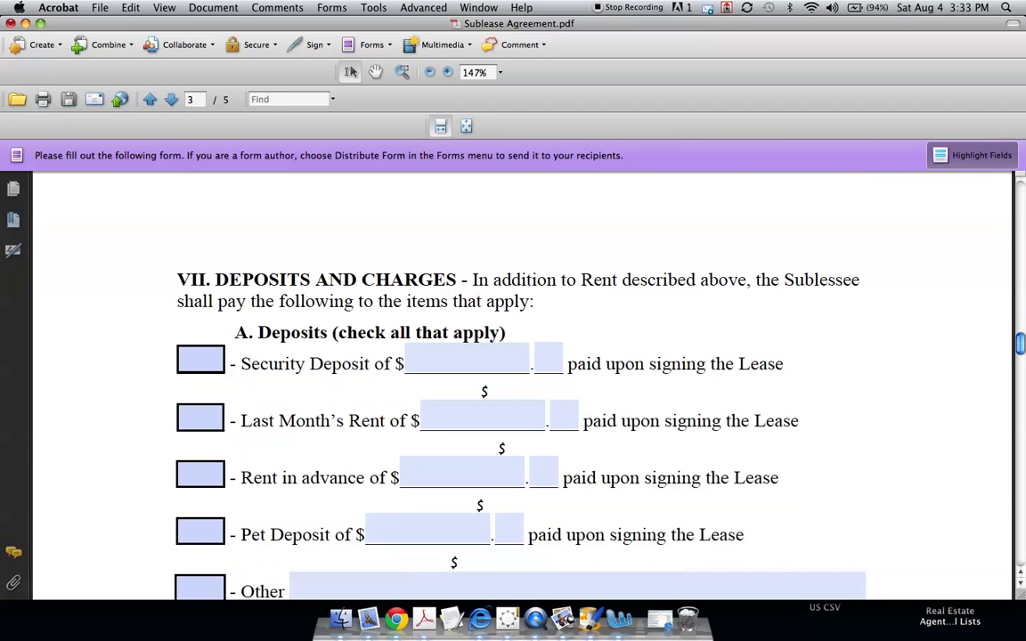
scroll(131, 361, down, 1)
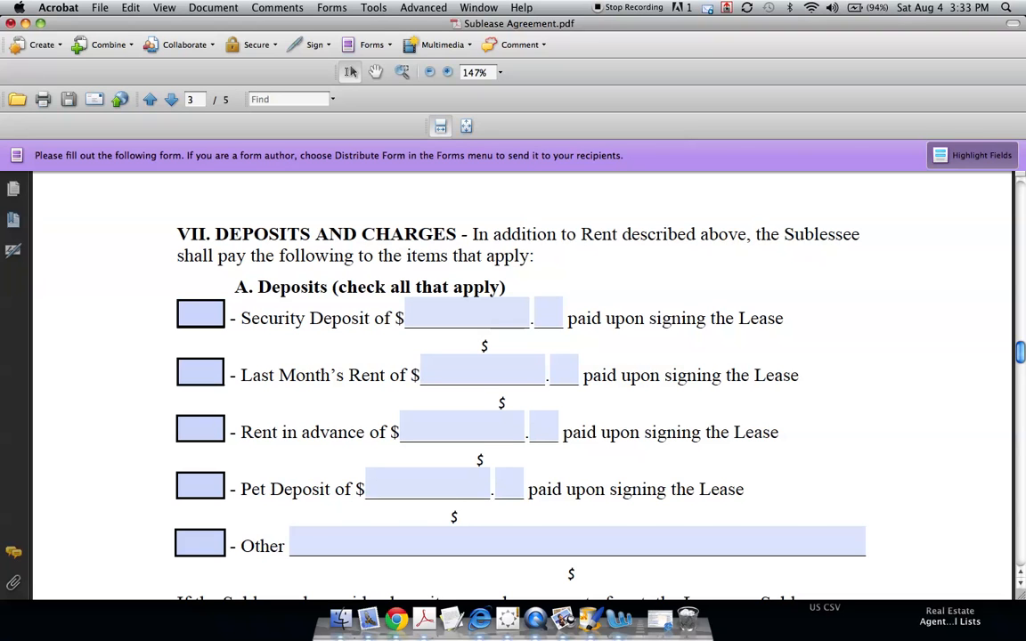
click(202, 429)
click(201, 428)
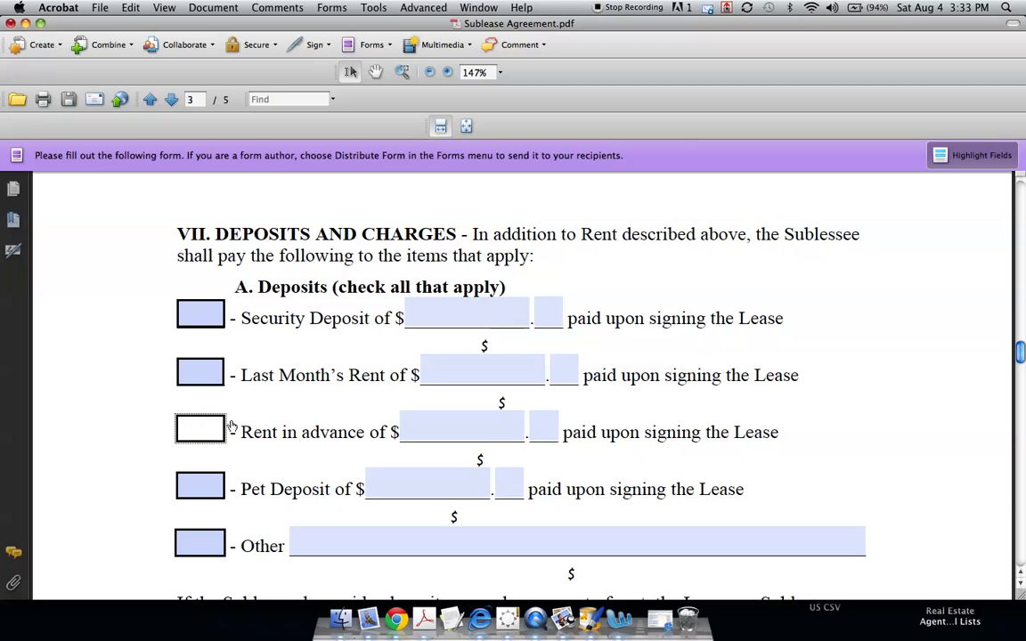
scroll(131, 393, down, 3)
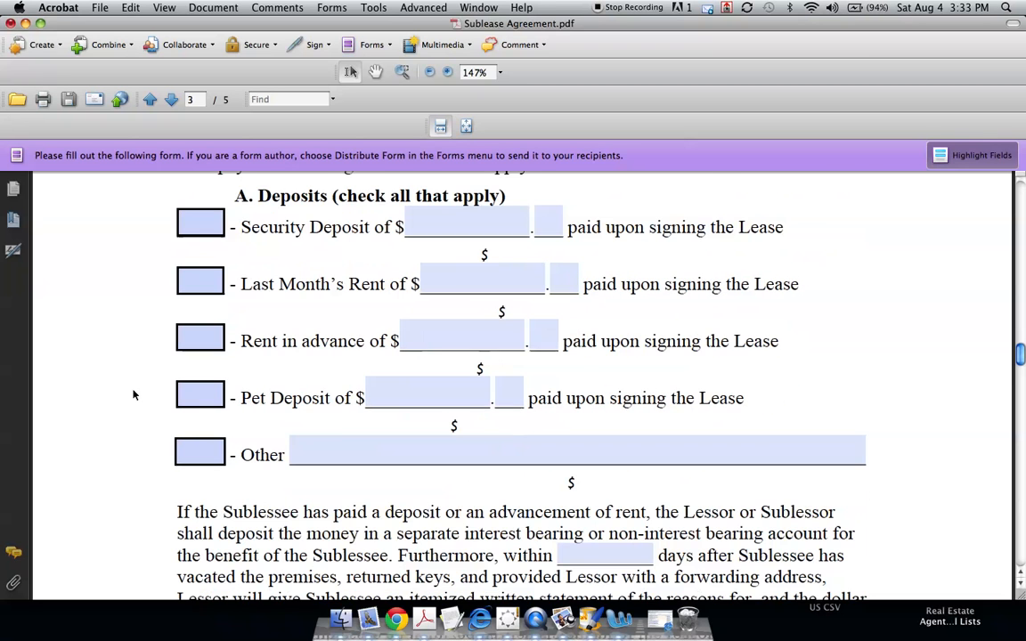
click(196, 397)
click(195, 397)
click(145, 393)
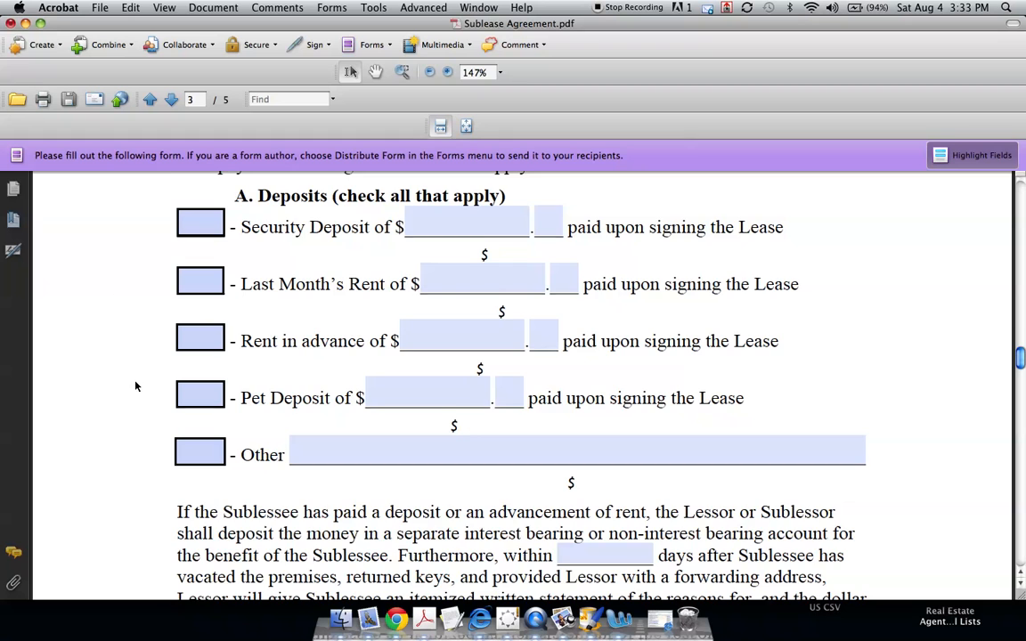
- Mark the Security Deposit and Last Month's Rent options, and clear both again
scroll(140, 378, down, 1)
scroll(153, 347, up, 1)
click(202, 228)
click(201, 282)
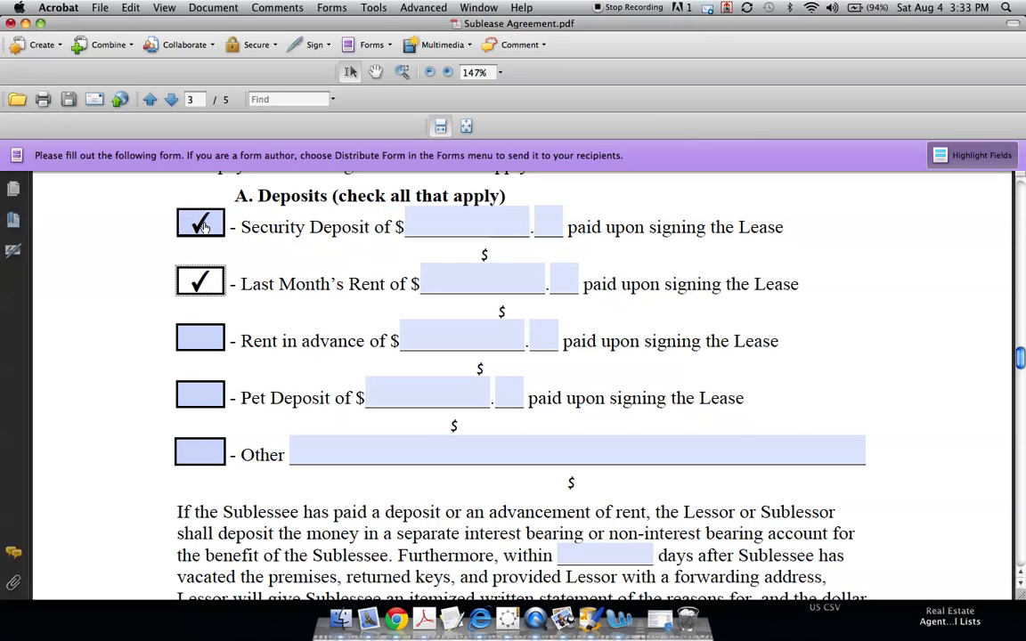
click(201, 282)
click(200, 233)
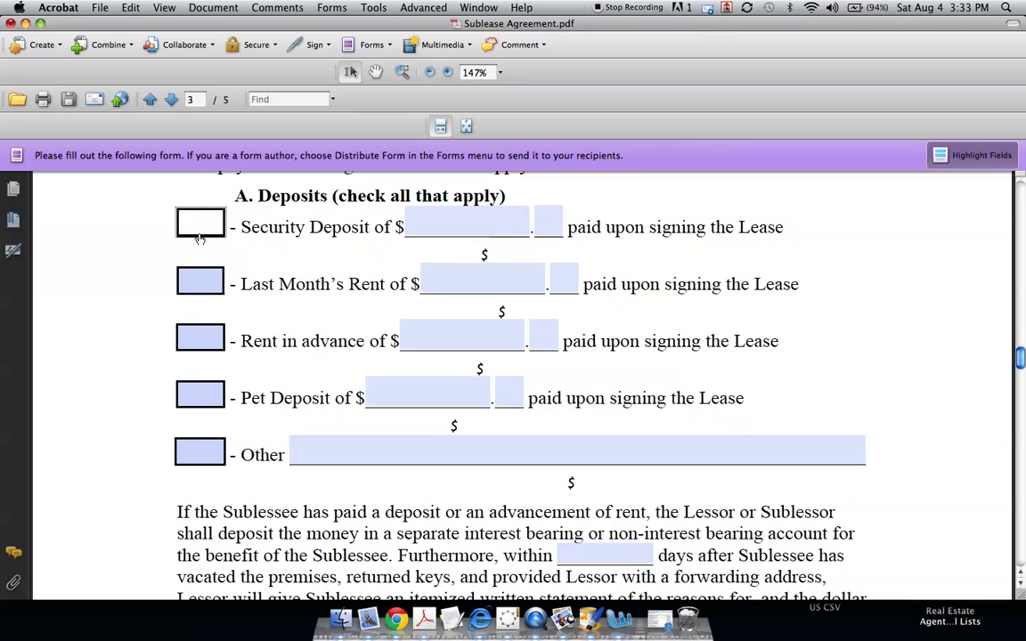
- Set the period for returning the deposit statement after the Sublessee vacates the premises to 30 days
scroll(149, 291, down, 3)
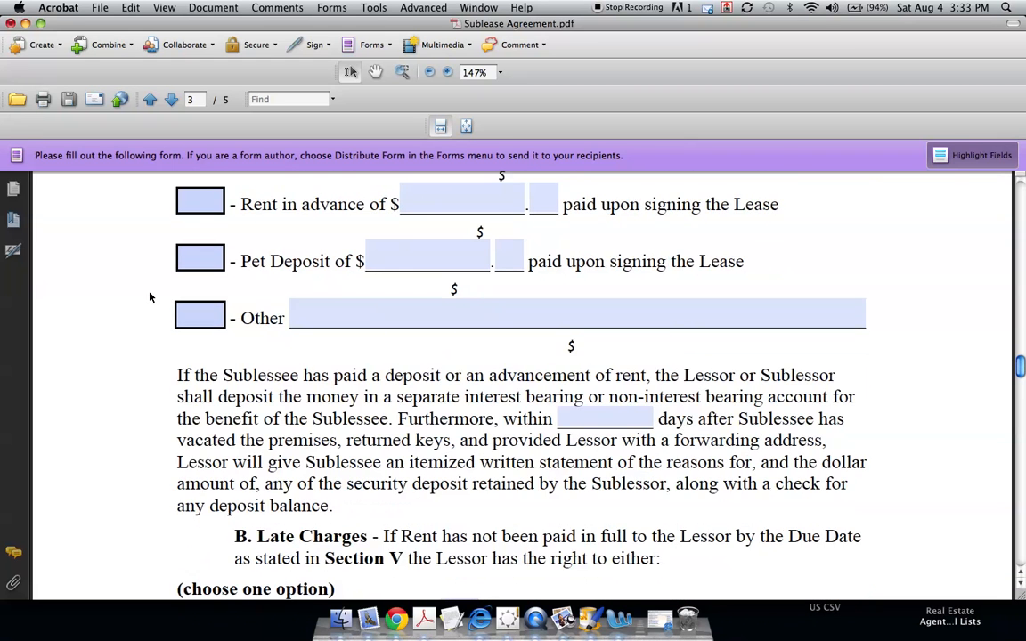
scroll(149, 298, down, 2)
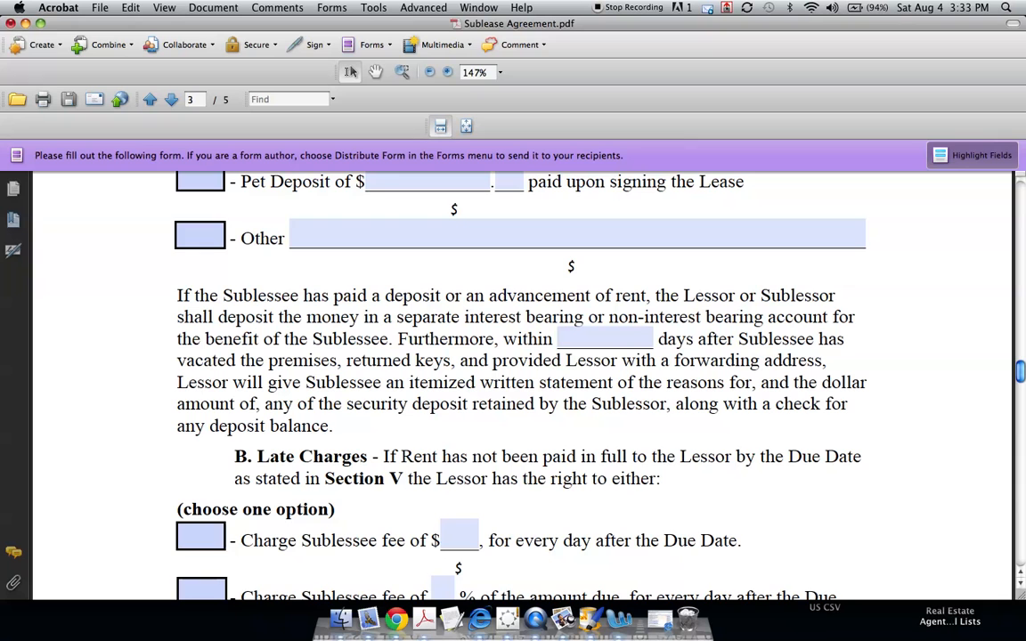
click(605, 338)
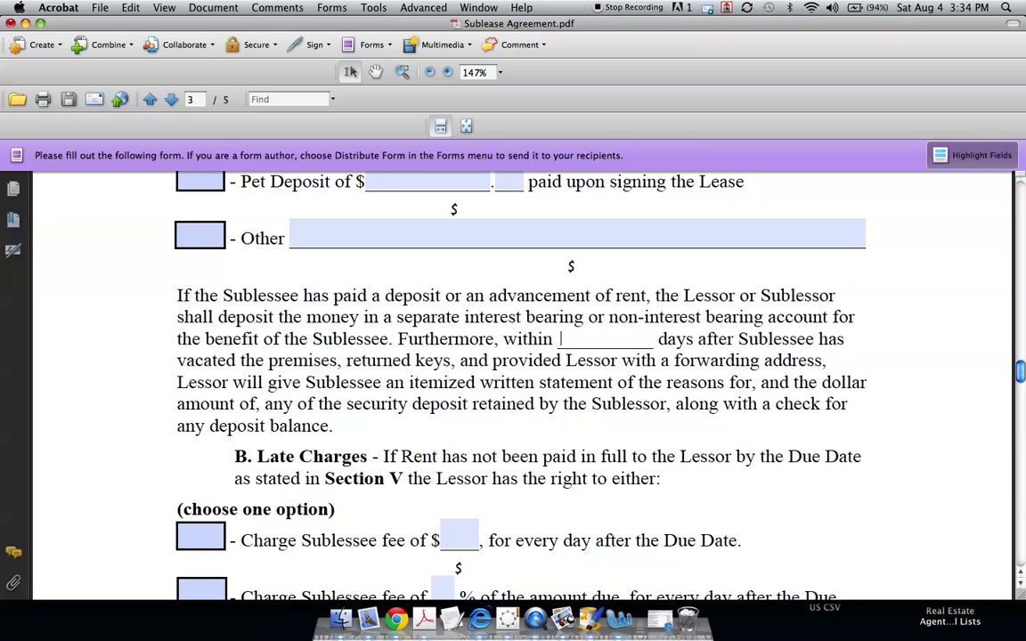
text(30)
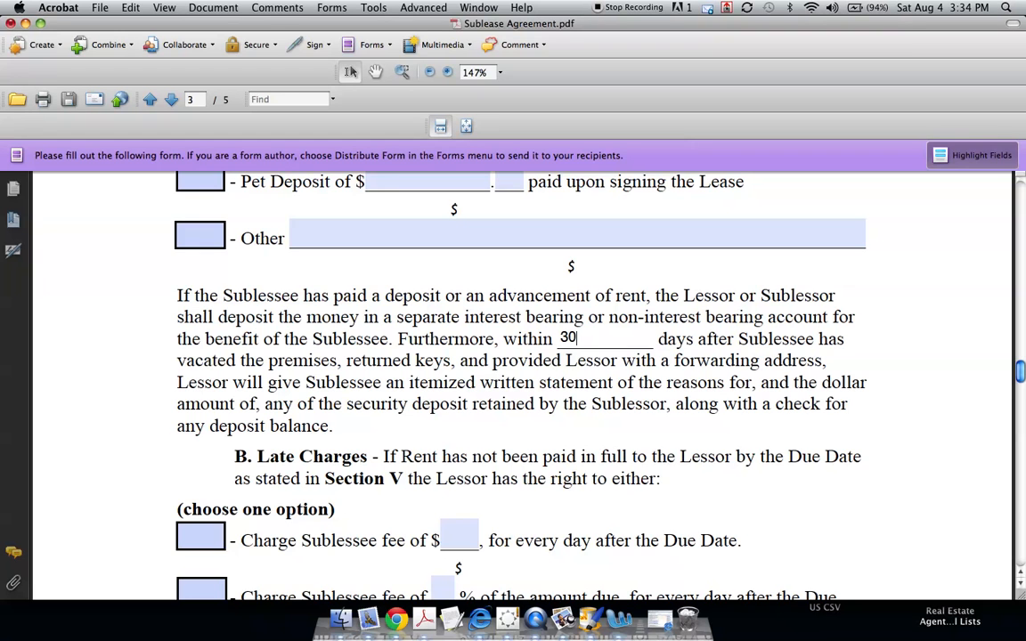
click(402, 360)
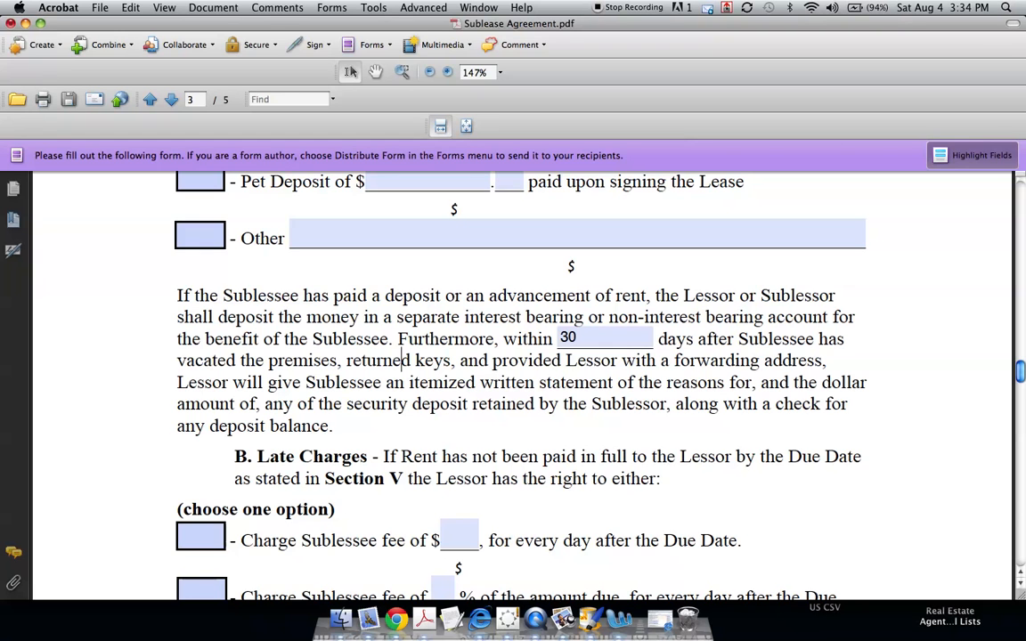
- In Late Charges, mark the fixed daily fee option and set the fee to $25
scroll(129, 357, down, 5)
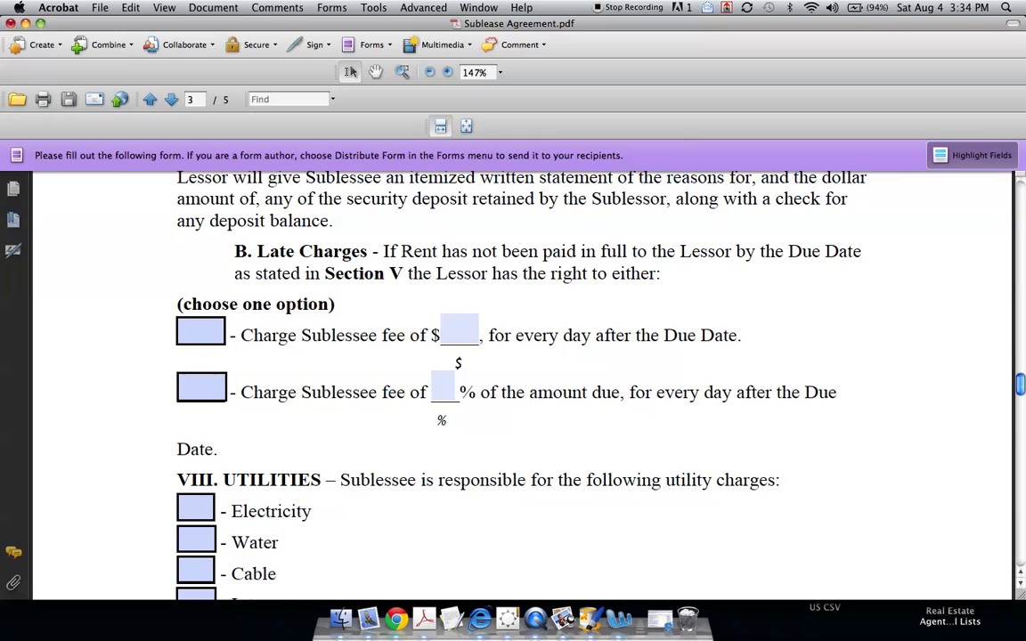
click(201, 331)
click(445, 332)
text(25)
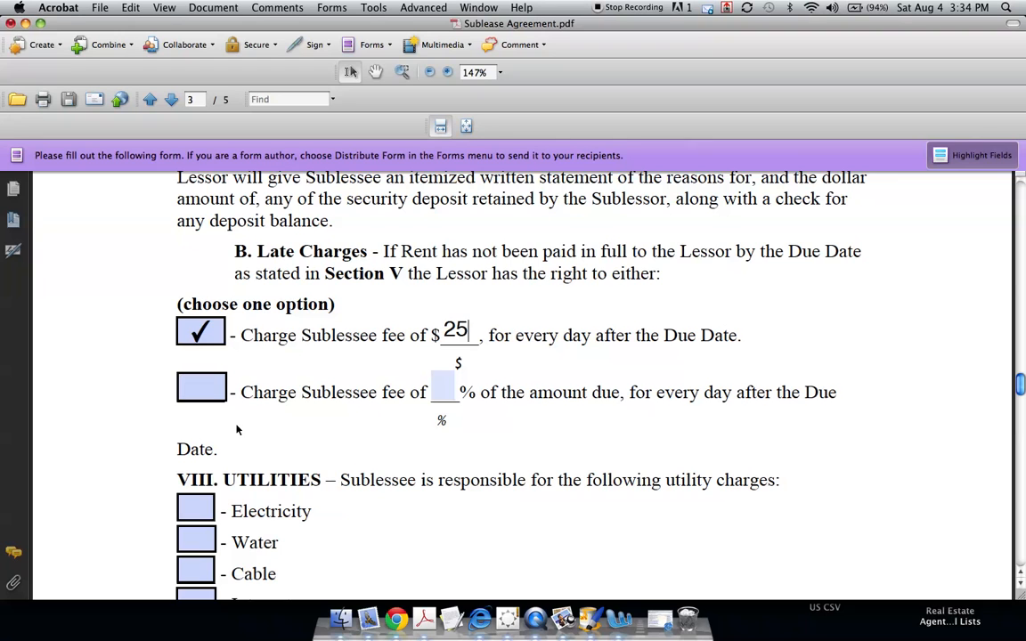
- Mark the percentage late fee option and set it to 5 % of the amount due
click(198, 387)
key(Tab)
text(5)
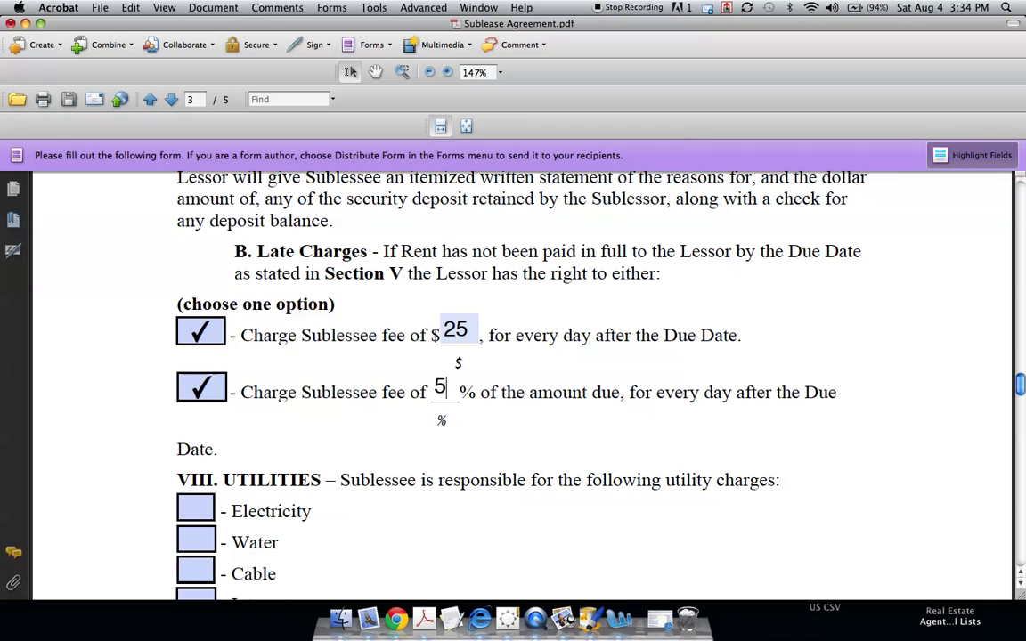
- Unmark both late charge options and empty their dollar and percentage amounts
click(201, 386)
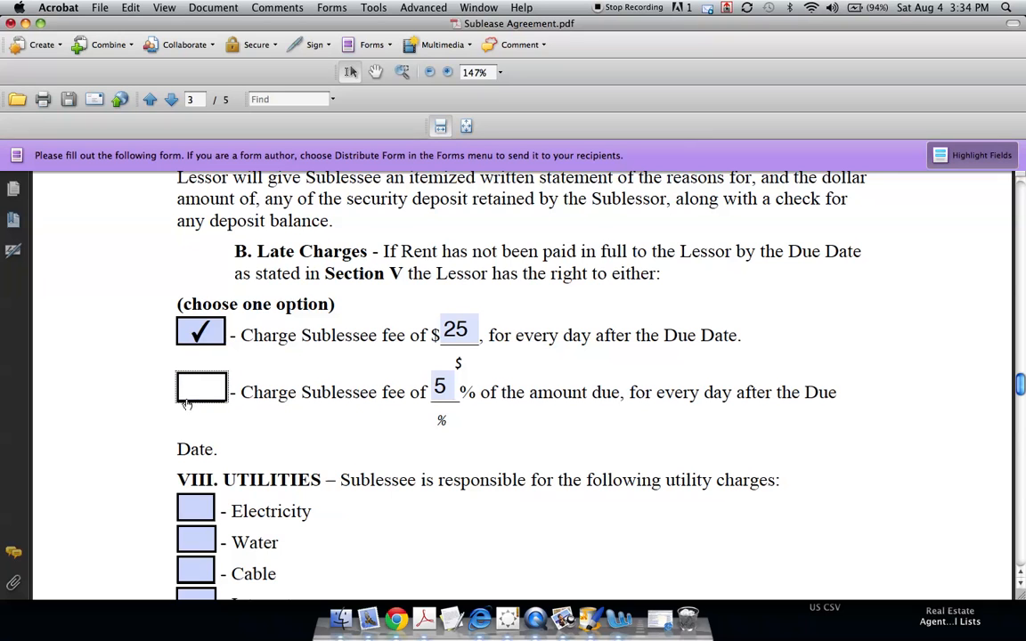
click(200, 330)
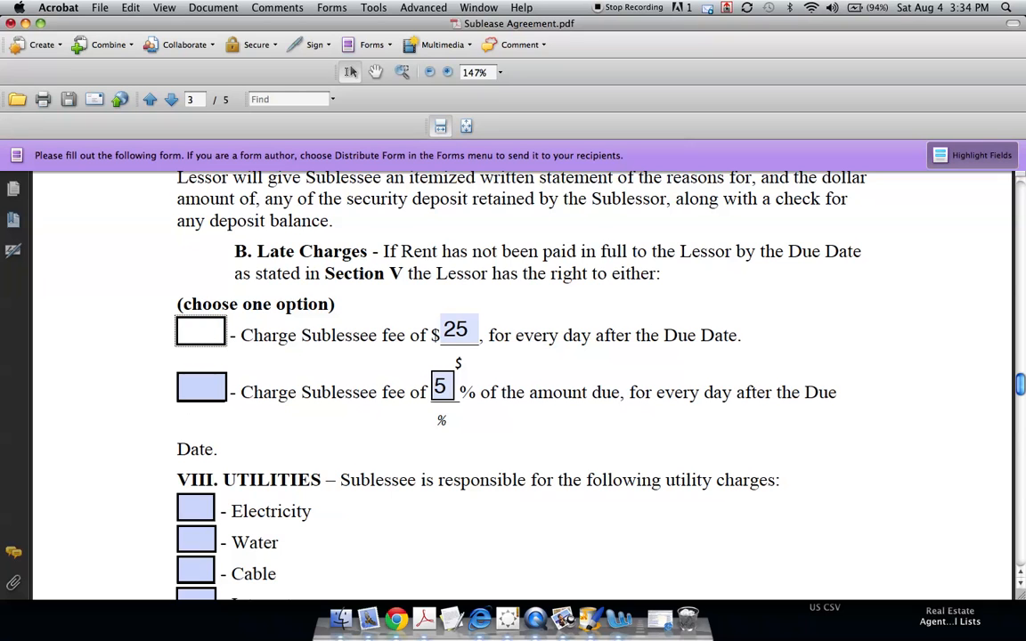
click(443, 385)
key(BackSpace)
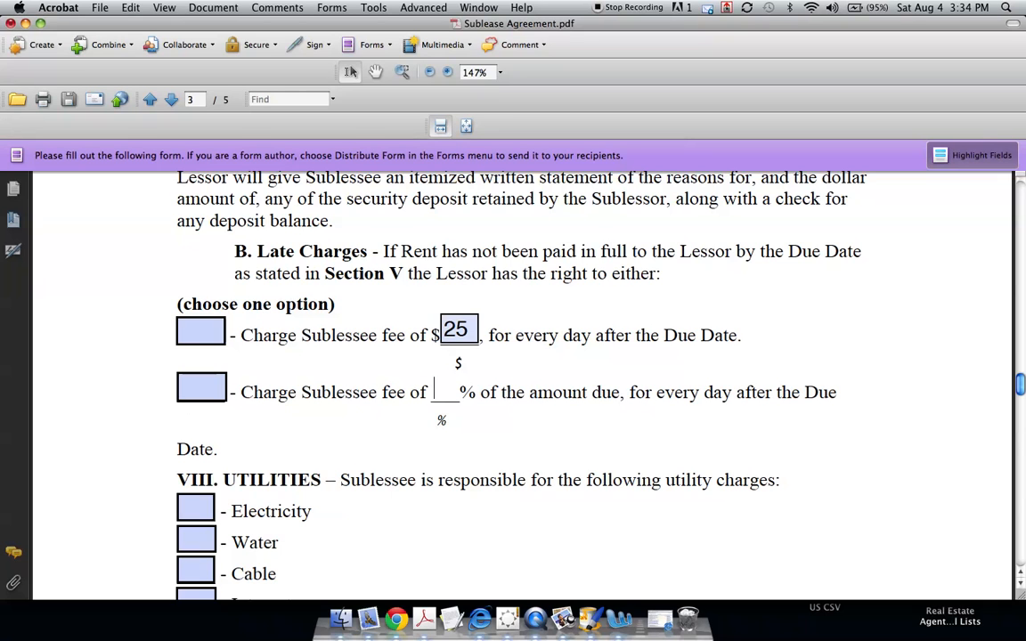
double_click(457, 329)
key(BackSpace)
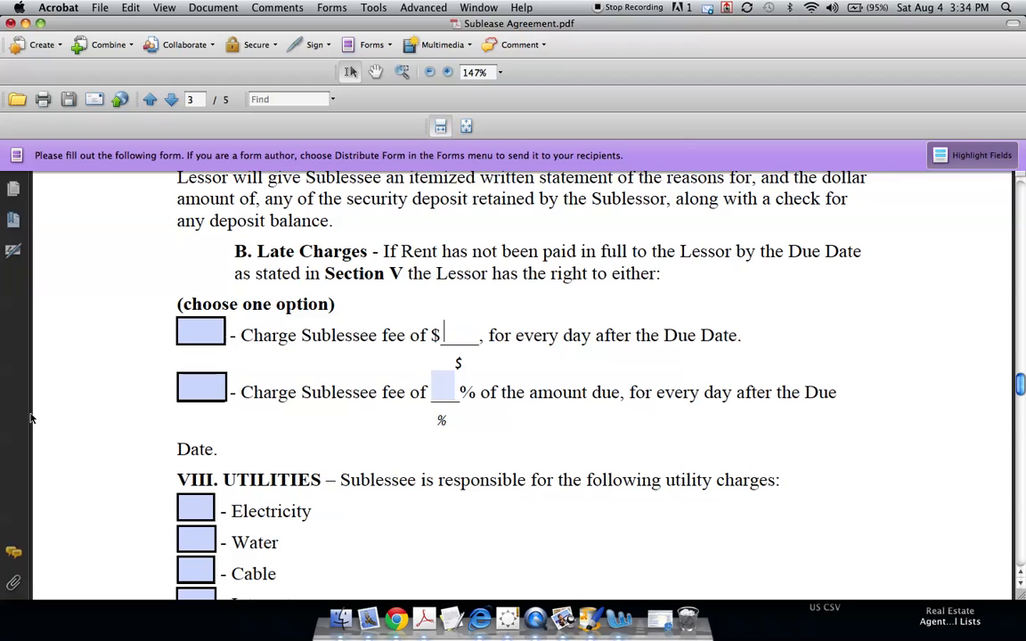
click(126, 385)
- In section VIII Utilities, mark Electricity, Cable and Internet as the Sublessee's responsibility
scroll(146, 282, down, 5)
scroll(146, 282, down, 1)
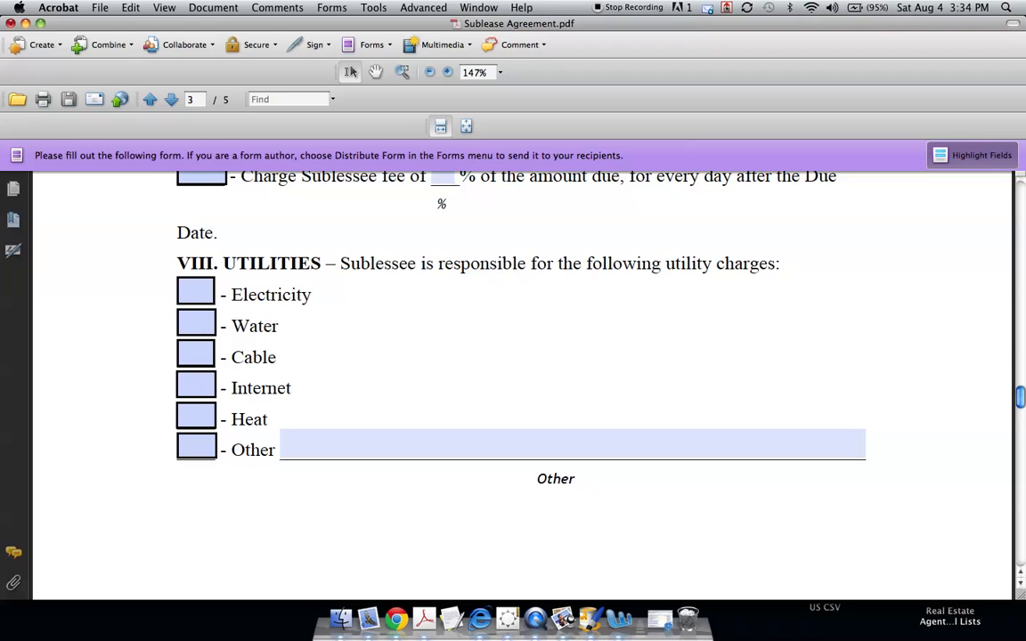
click(196, 294)
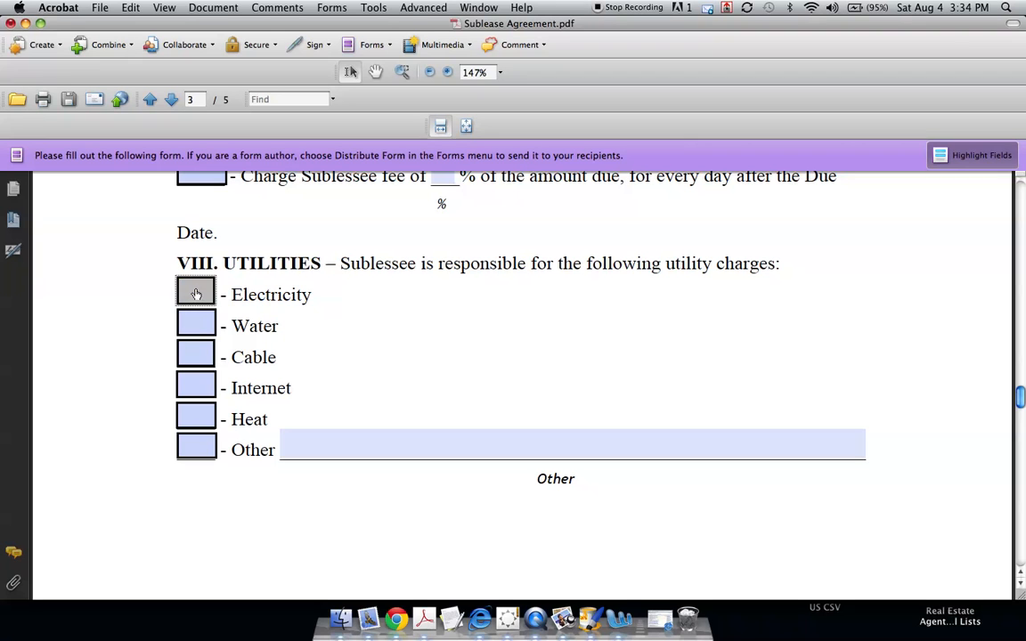
click(195, 360)
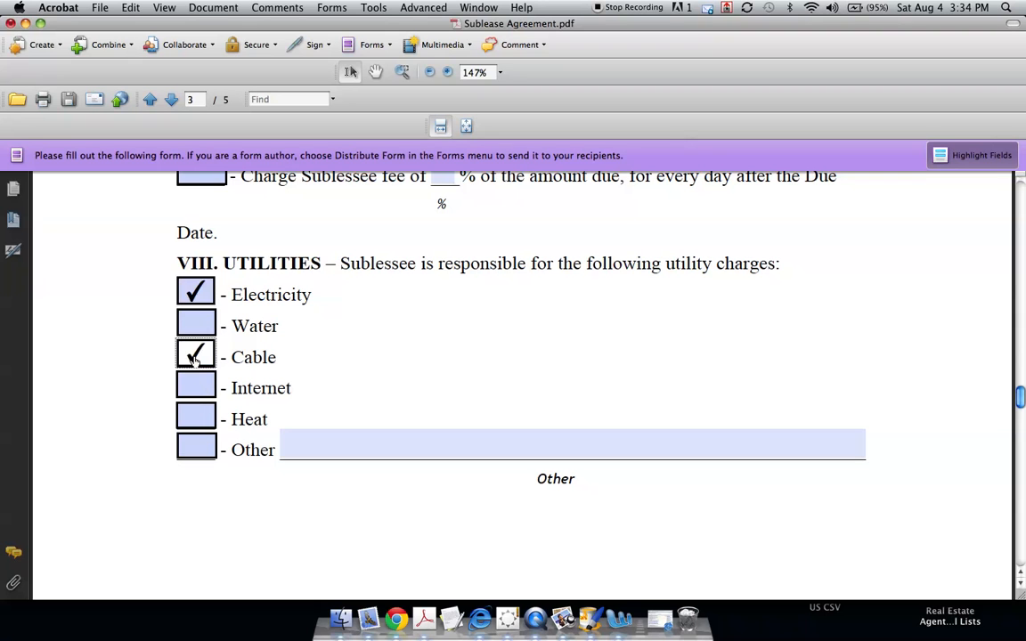
click(196, 387)
click(126, 309)
- In section IX Disclosures, mark the State required disclosures option and clear it again
scroll(138, 290, down, 10)
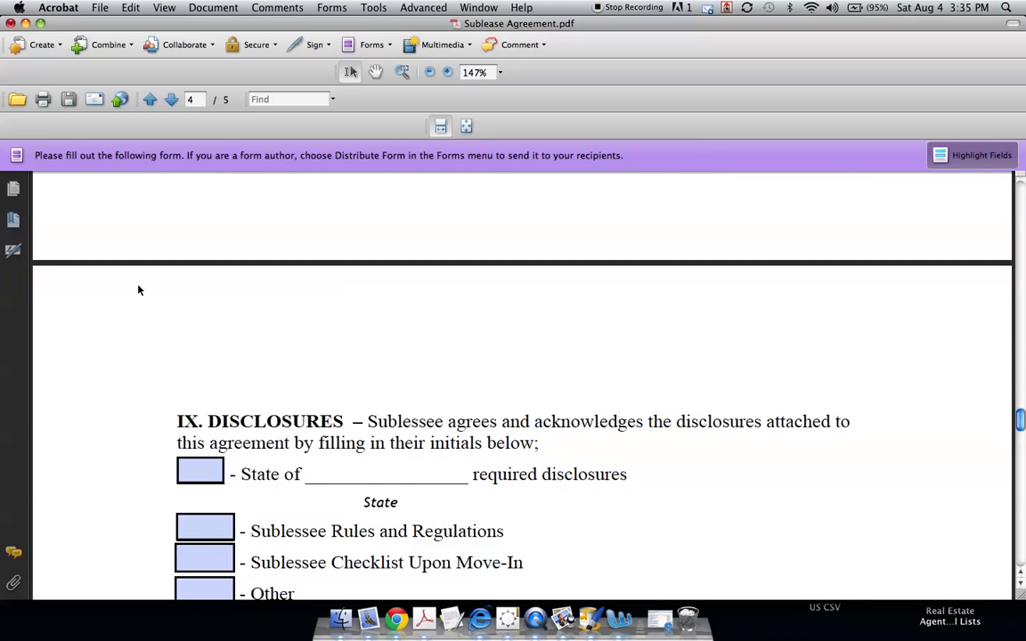
scroll(138, 290, down, 3)
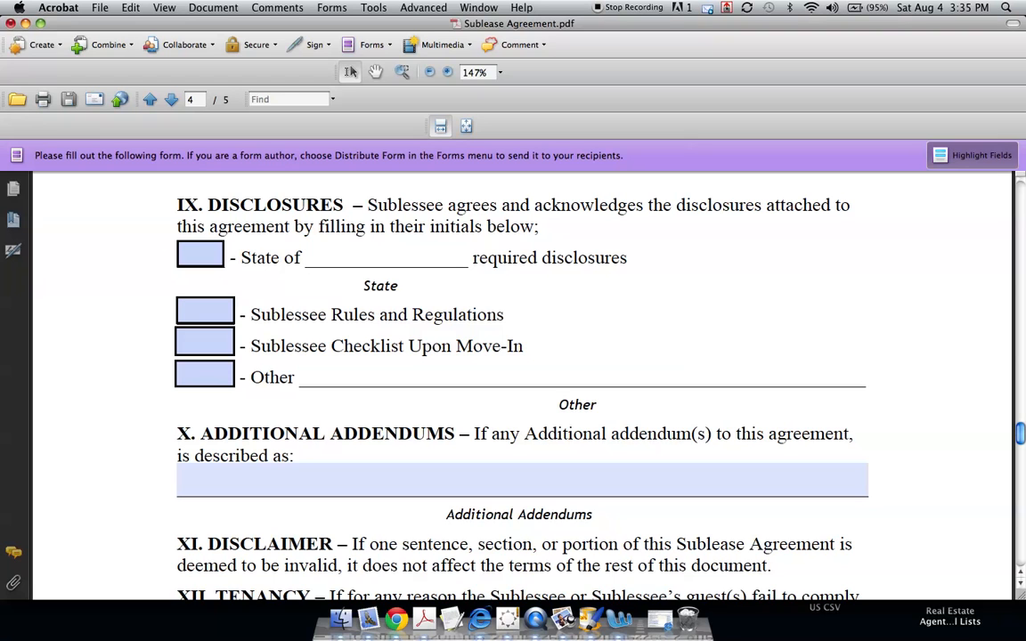
click(207, 258)
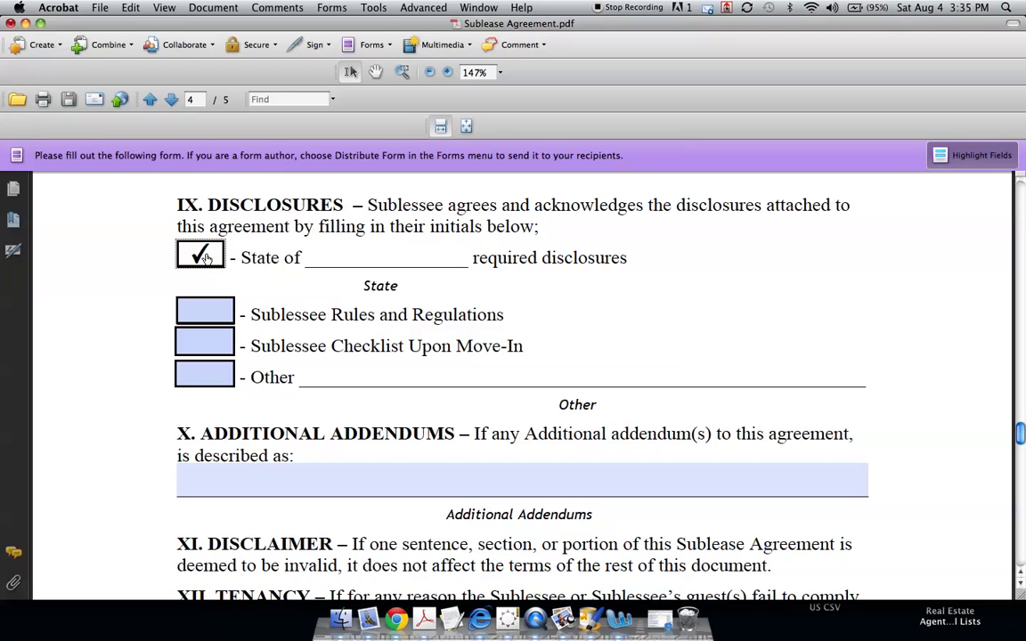
click(145, 271)
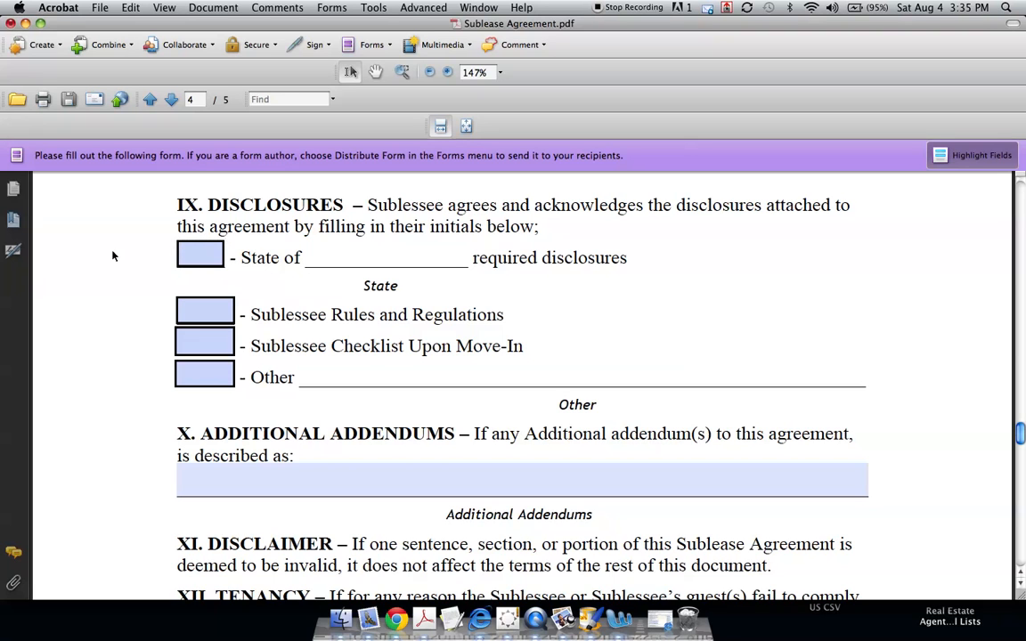
- Go to the description field in section X Additional Addendums and leave it blank
scroll(113, 256, down, 2)
scroll(108, 285, down, 2)
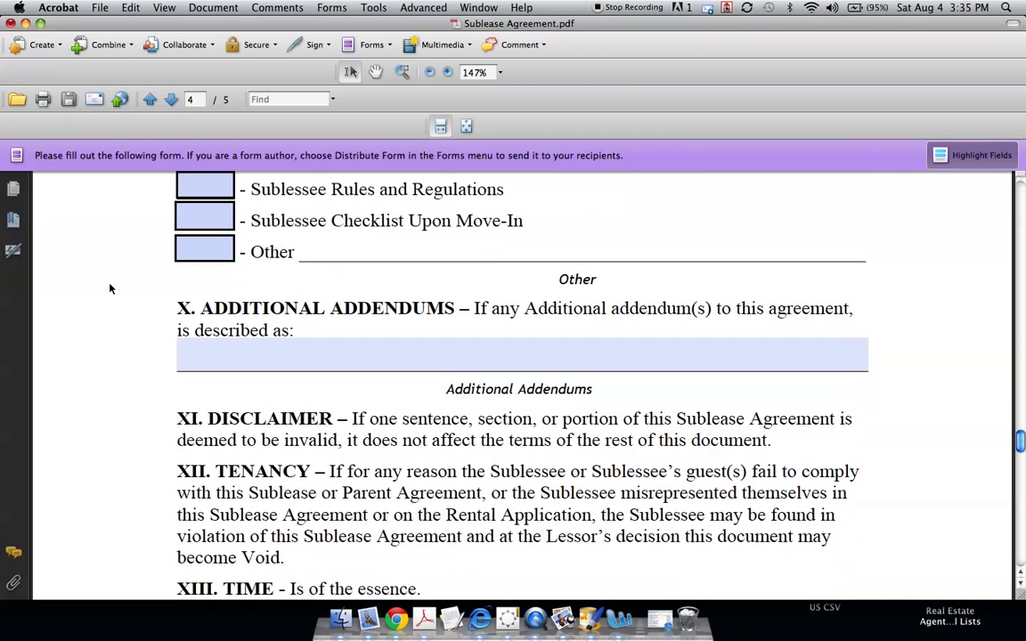
scroll(110, 287, down, 2)
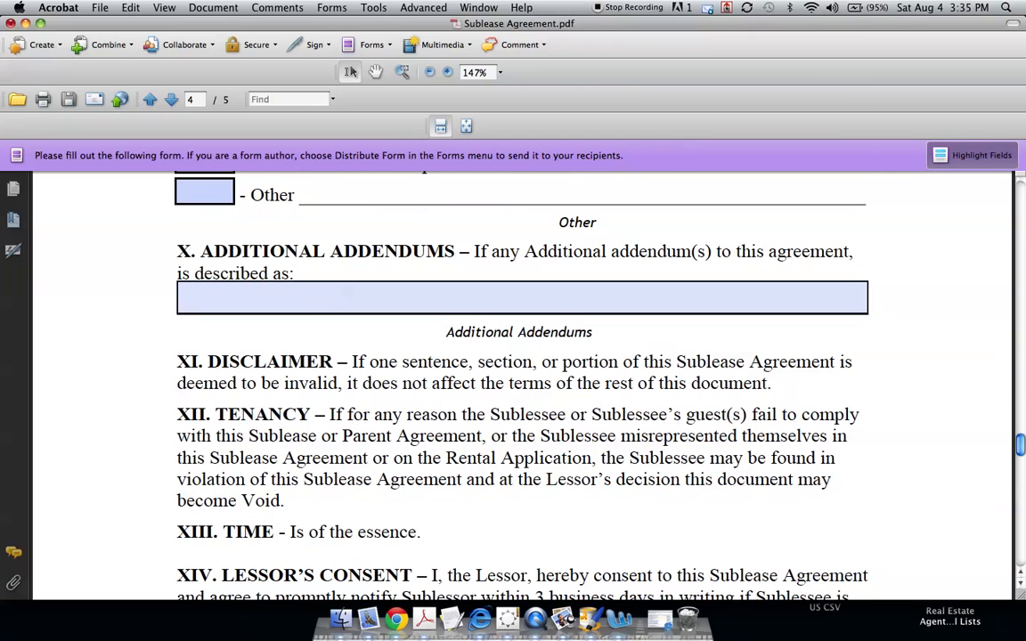
click(187, 297)
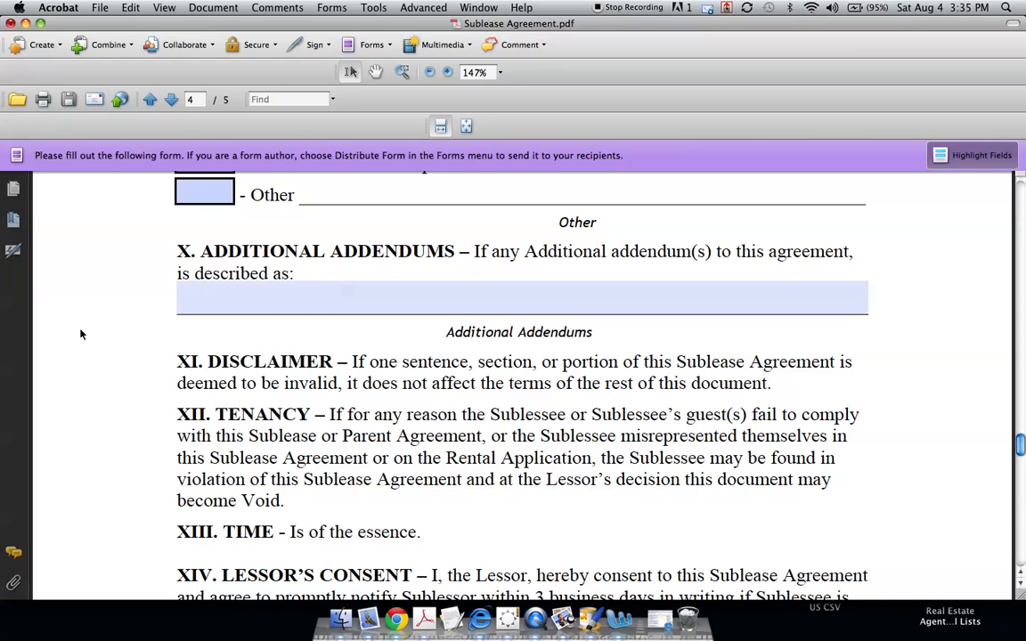
- In section XIV Lessor's Consent, mark the first five items, from the term of the Sublease to the Lessee's address
scroll(138, 329, down, 5)
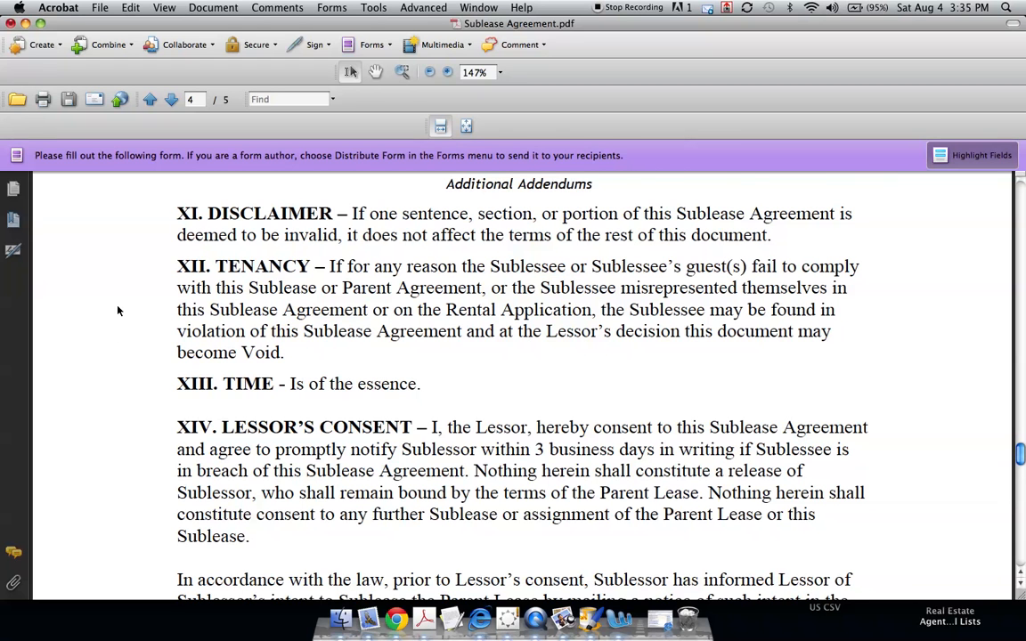
scroll(117, 309, down, 10)
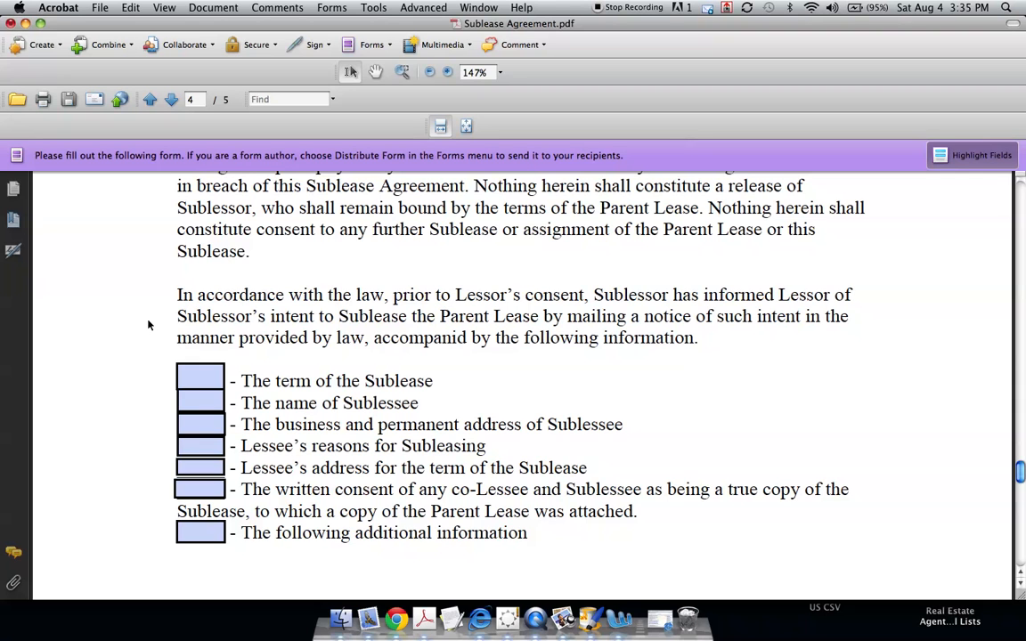
scroll(126, 343, down, 1)
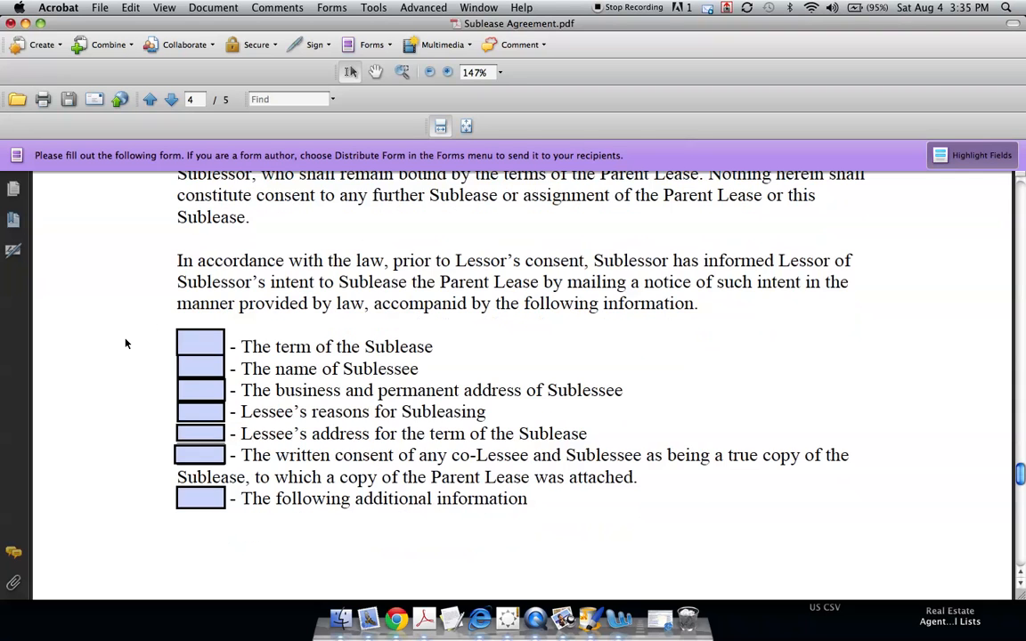
click(187, 343)
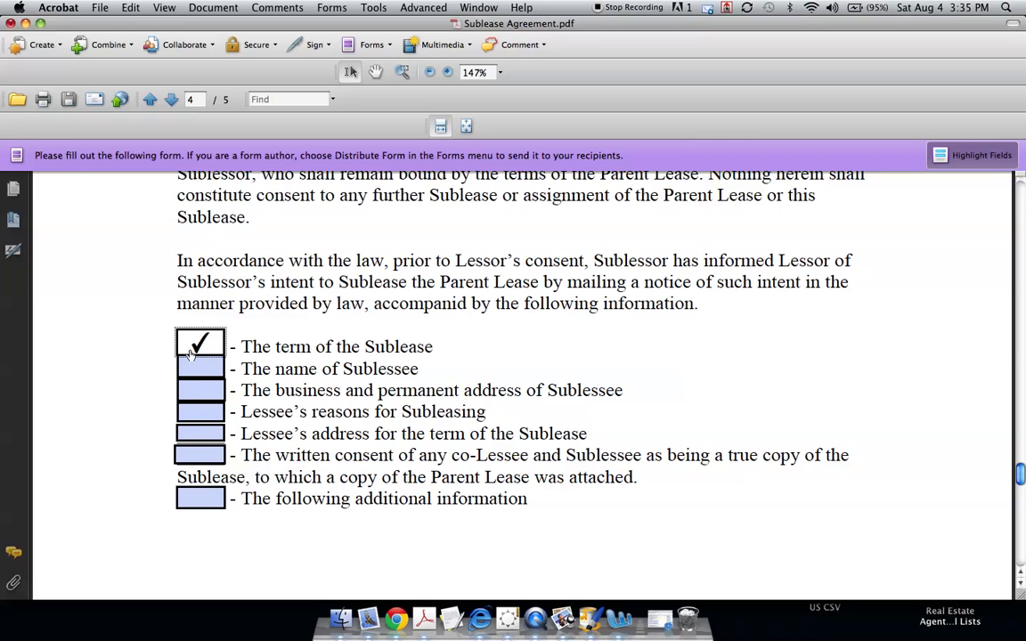
click(190, 370)
click(187, 392)
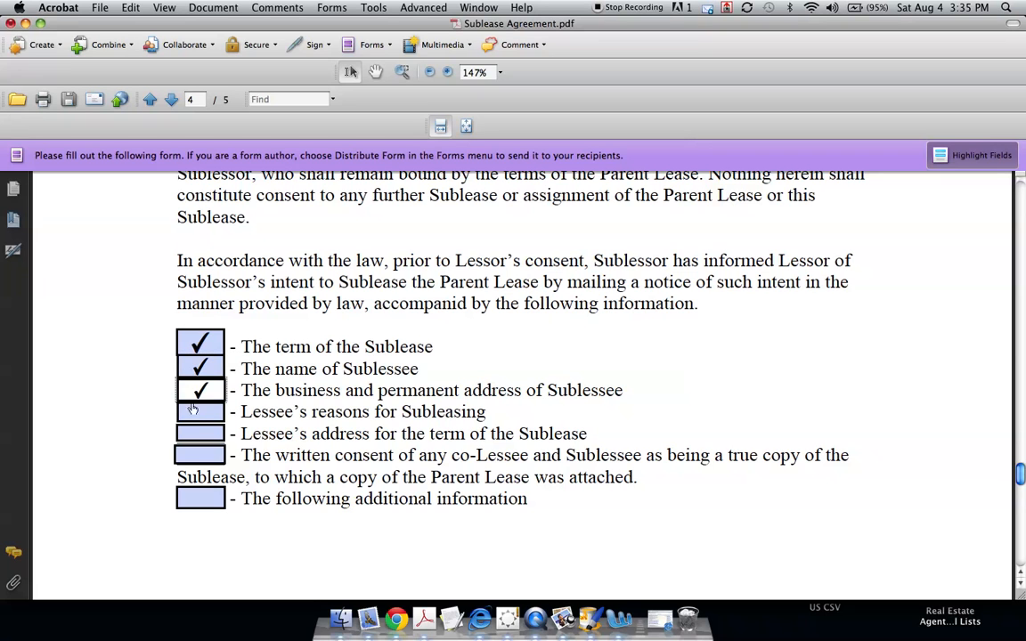
click(193, 417)
click(194, 435)
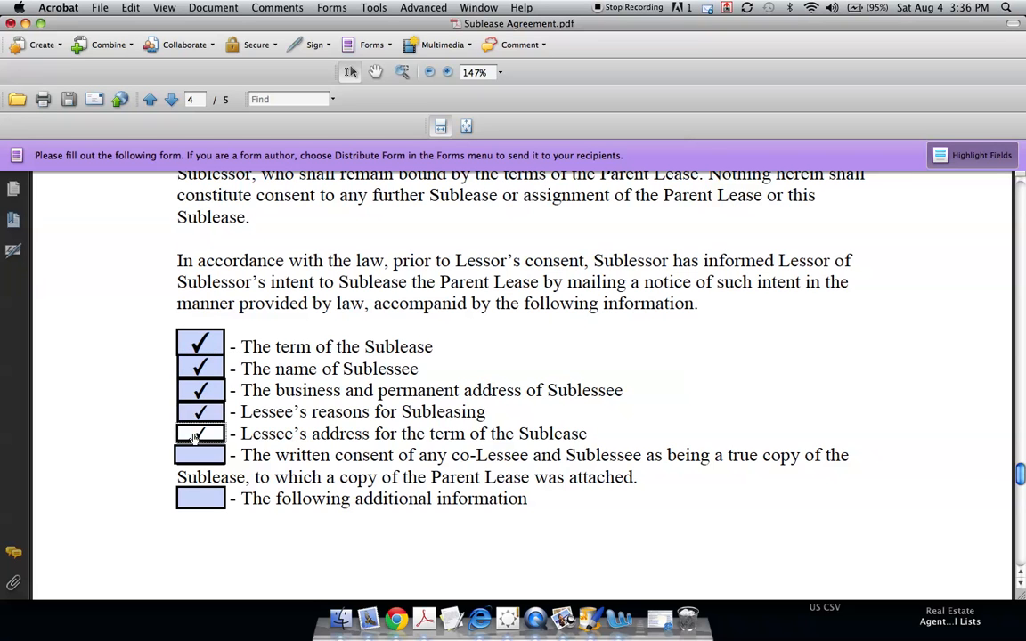
- Clear the five marked items in the Lessor's Consent information list
click(194, 435)
click(192, 412)
click(192, 391)
click(196, 367)
click(197, 343)
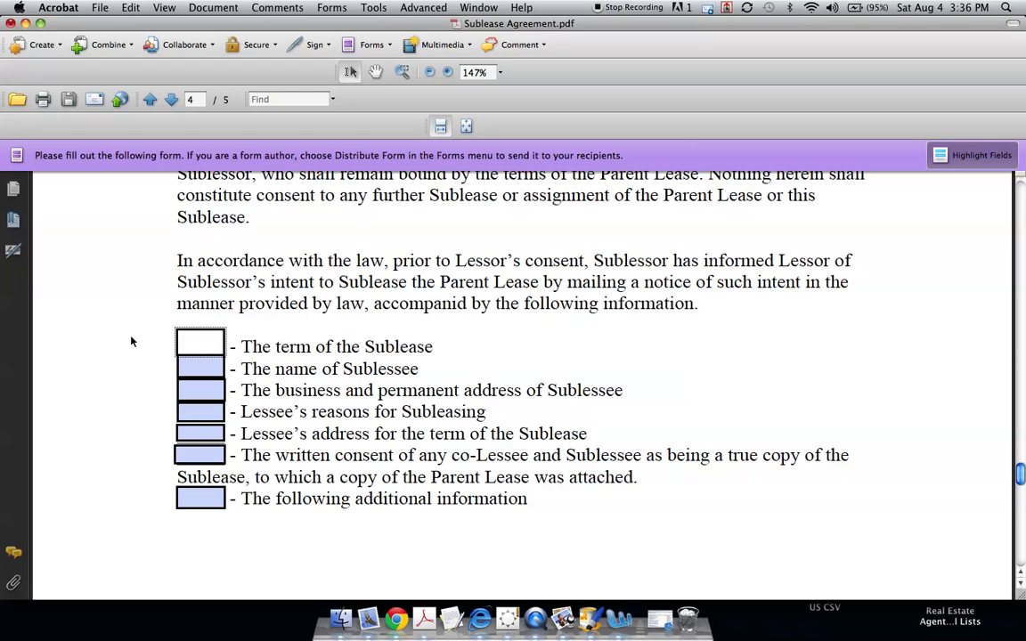
- Mark and unmark the item for the Lessee's address for the term of the Sublease
scroll(131, 341, down, 3)
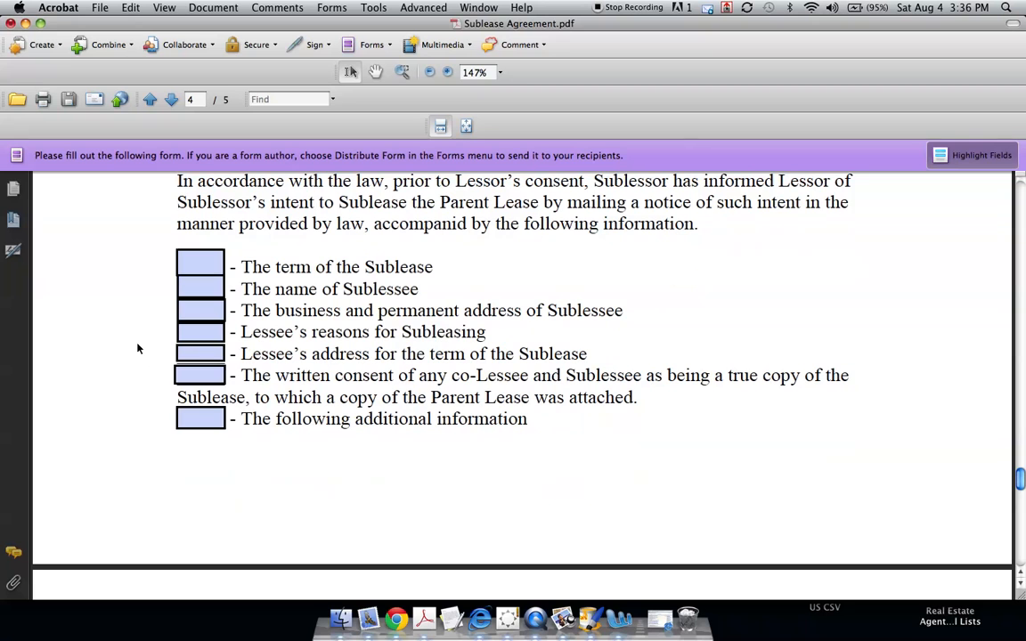
click(191, 356)
click(183, 353)
- Go to the Sublessor's and Sublessee's printed name fields in section XV and leave both blank
scroll(137, 343, down, 7)
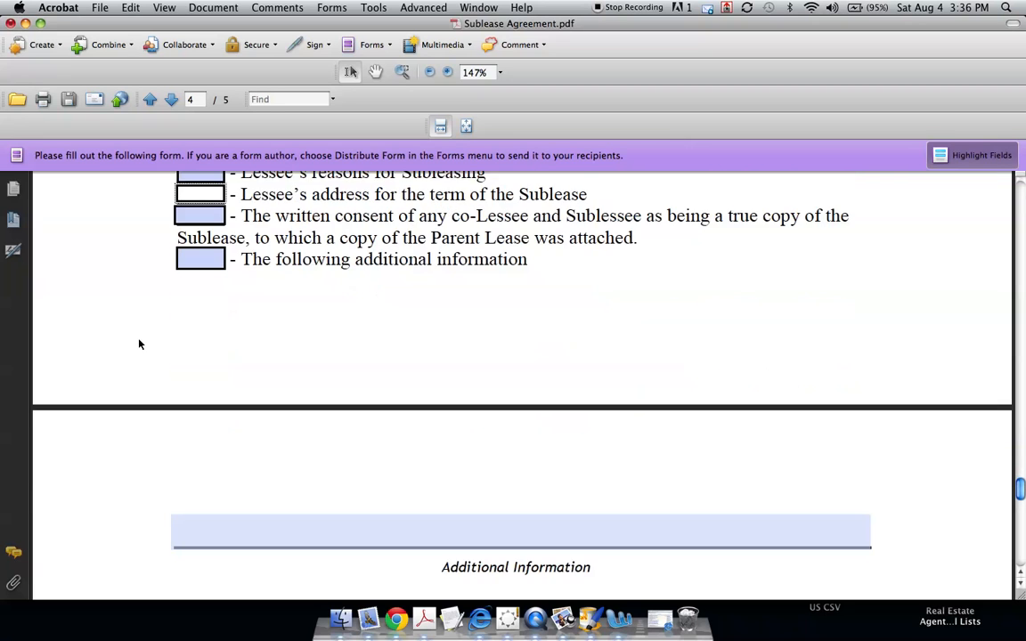
scroll(138, 331, up, 3)
scroll(138, 332, down, 10)
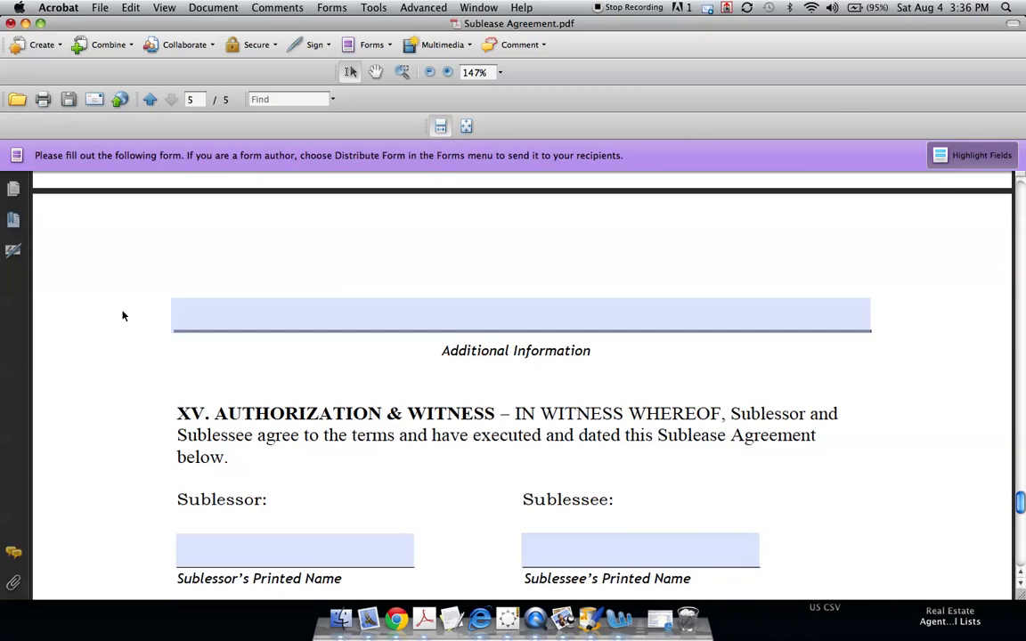
scroll(135, 355, down, 3)
scroll(136, 355, down, 3)
key(Tab)
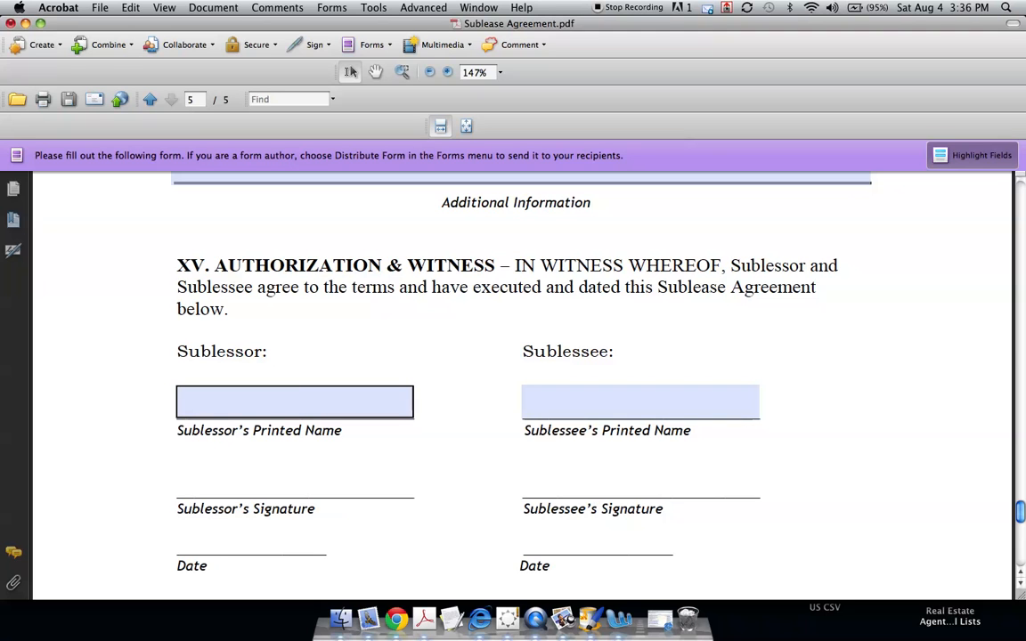
click(295, 402)
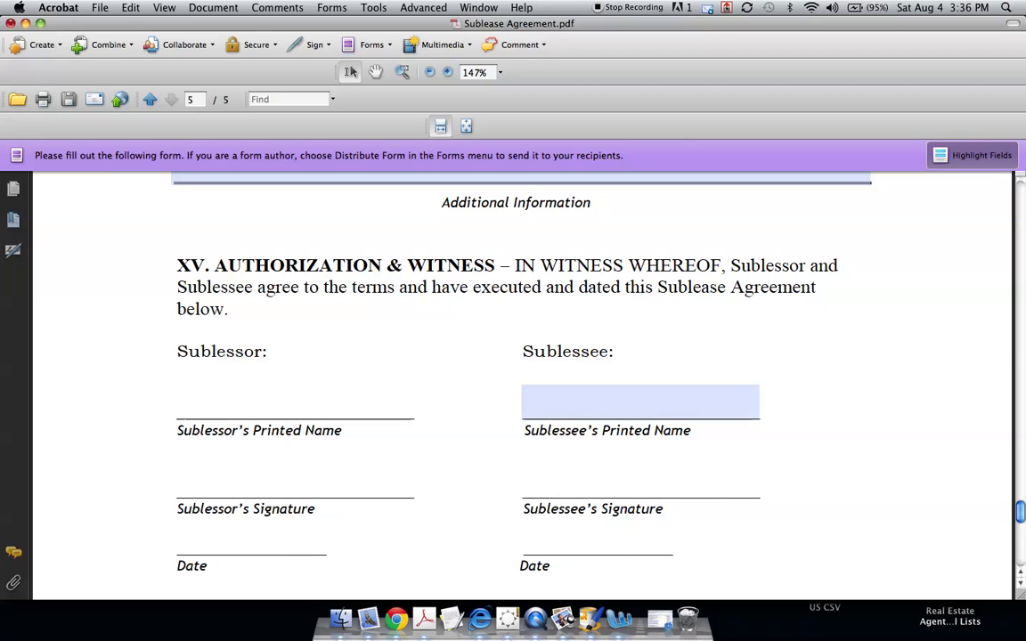
click(614, 402)
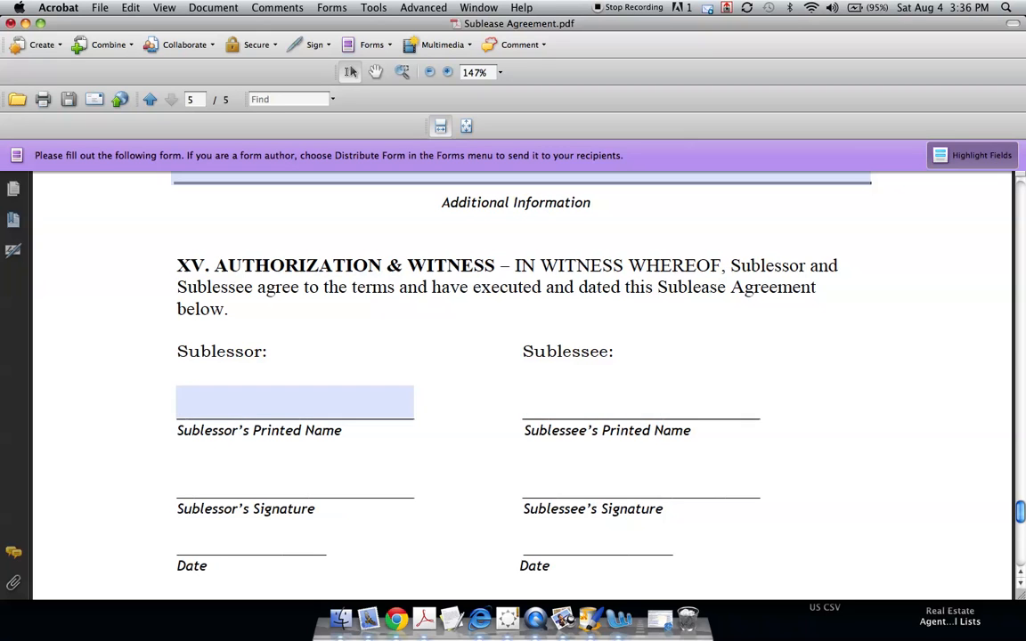
- Go to the Lessor's printed name field at the end of the agreement
scroll(419, 393, down, 4)
scroll(414, 392, down, 3)
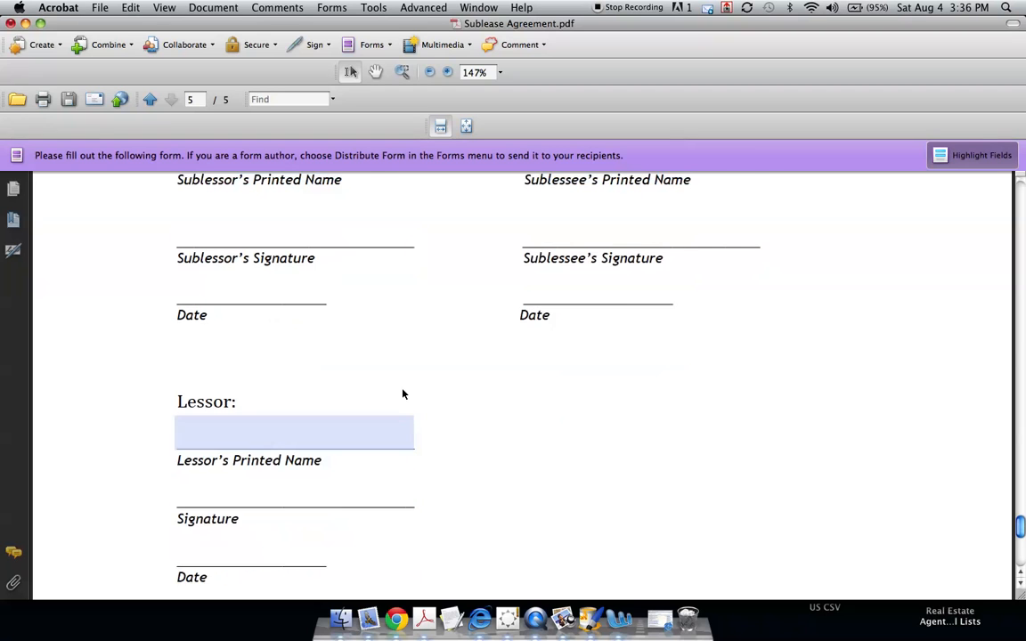
key(Tab)
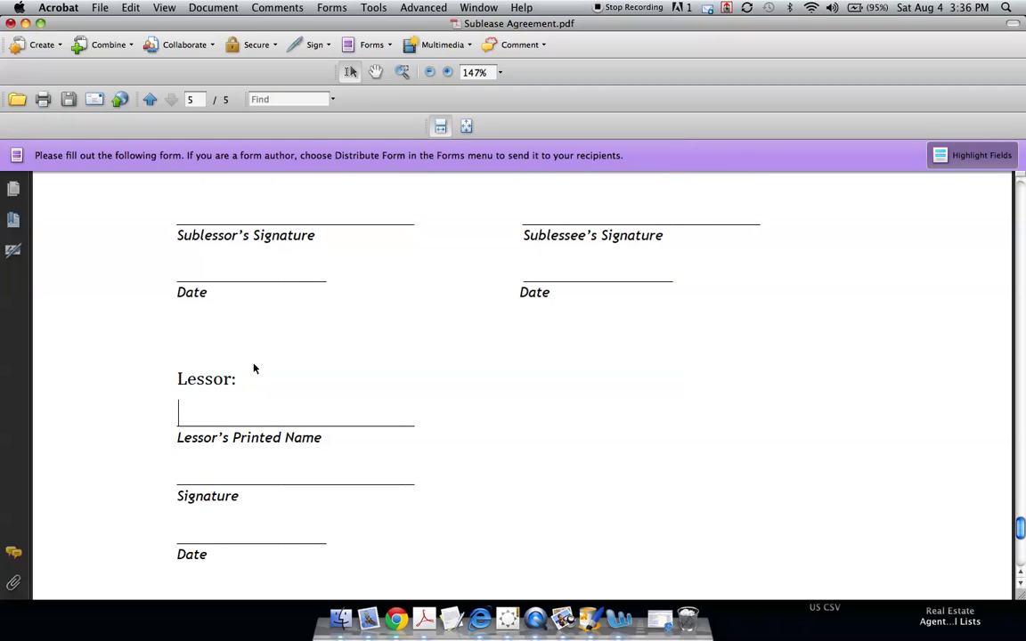